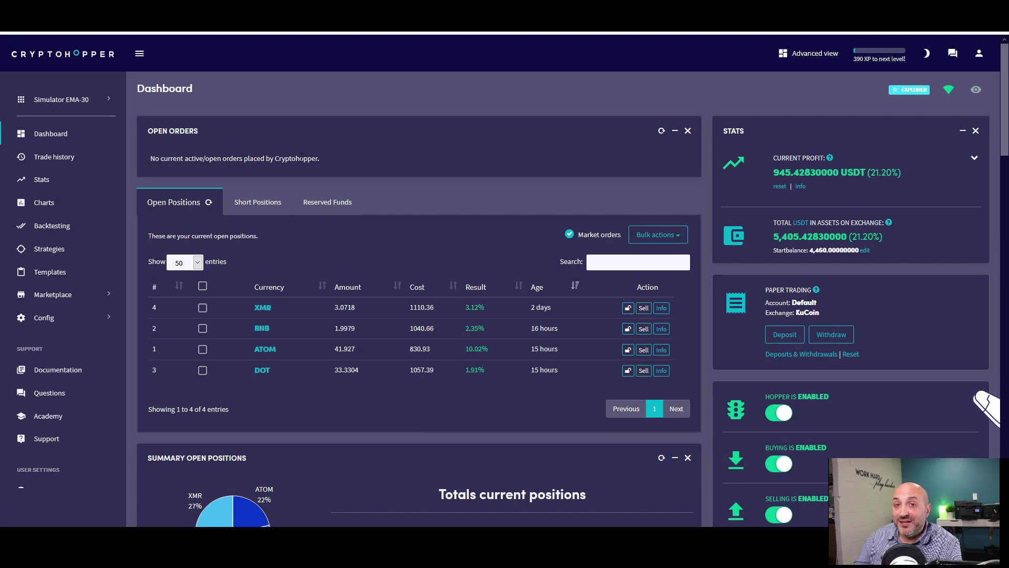
Scroll down the dashboard toward the Latest 5 Sells list.
scroll(348, 173, down, 7)
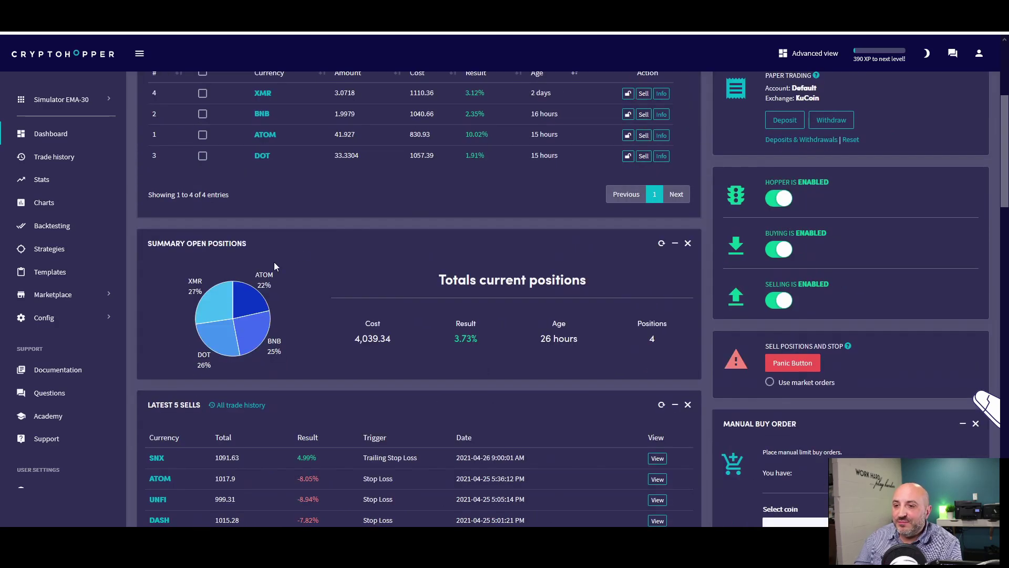
click(243, 249)
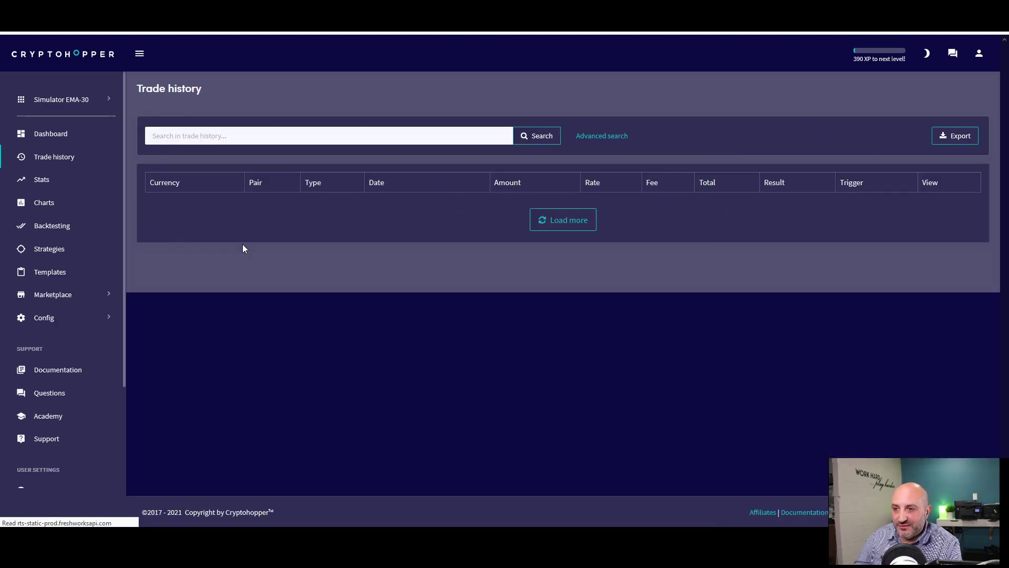
scroll(458, 261, down, 3)
scroll(765, 241, up, 2)
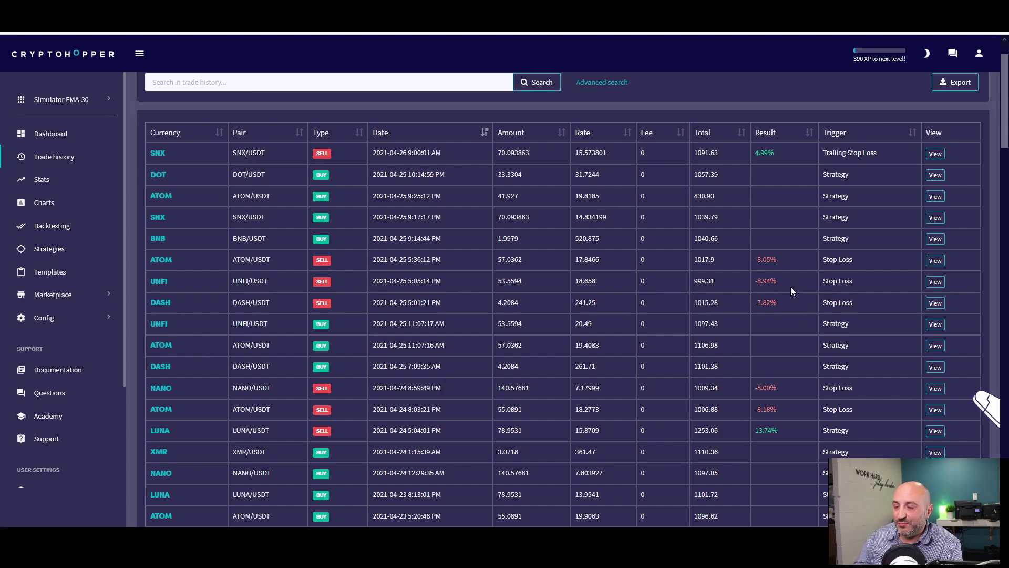
scroll(792, 291, down, 3)
scroll(792, 290, down, 2)
scroll(762, 281, up, 2)
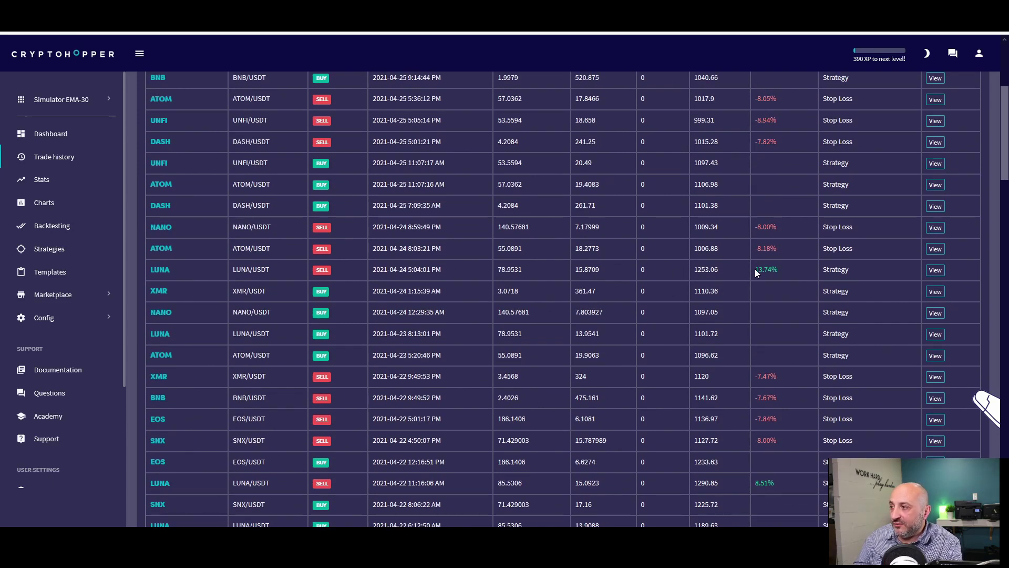
scroll(789, 273, down, 4)
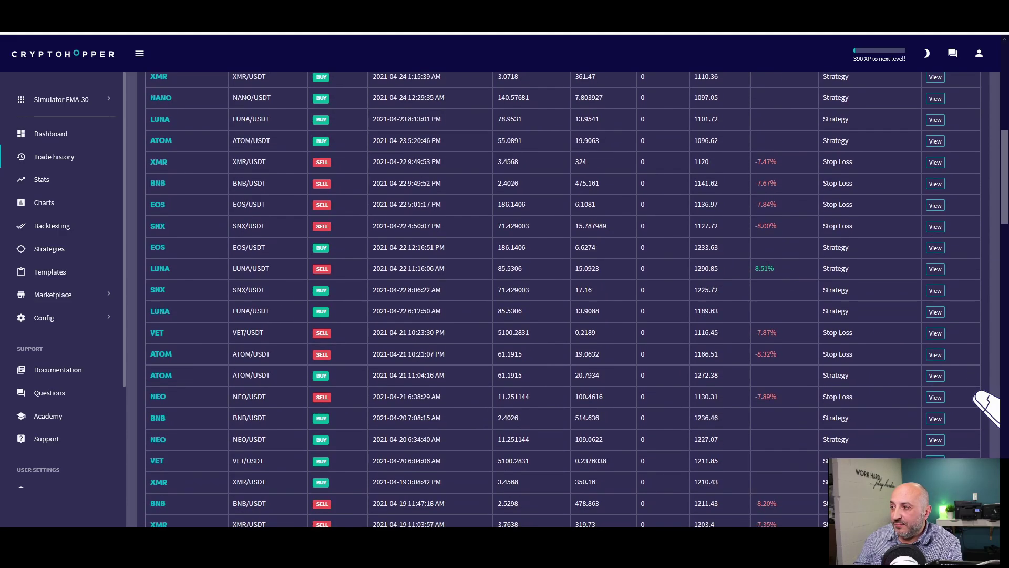
scroll(767, 265, down, 8)
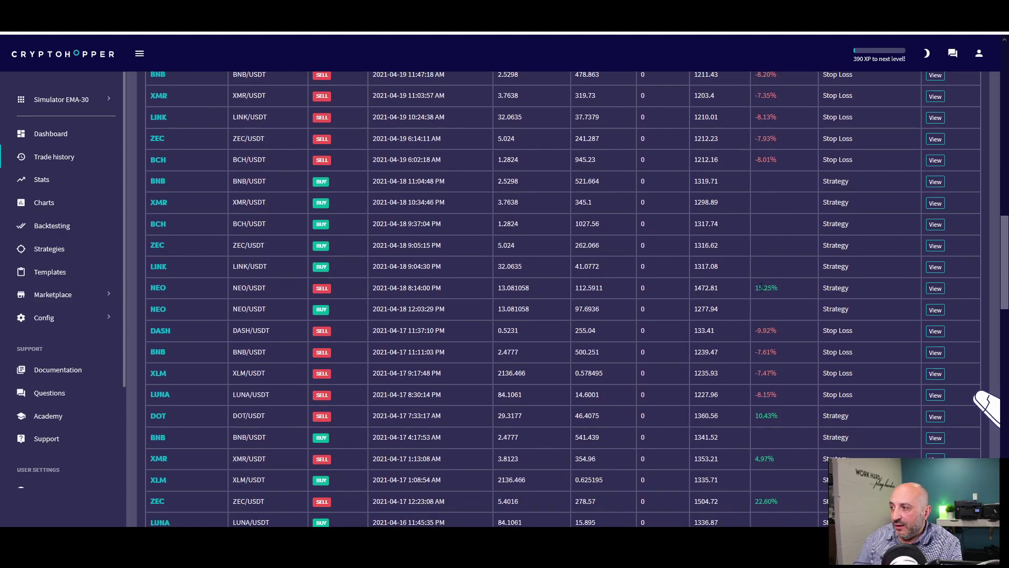
scroll(802, 288, down, 3)
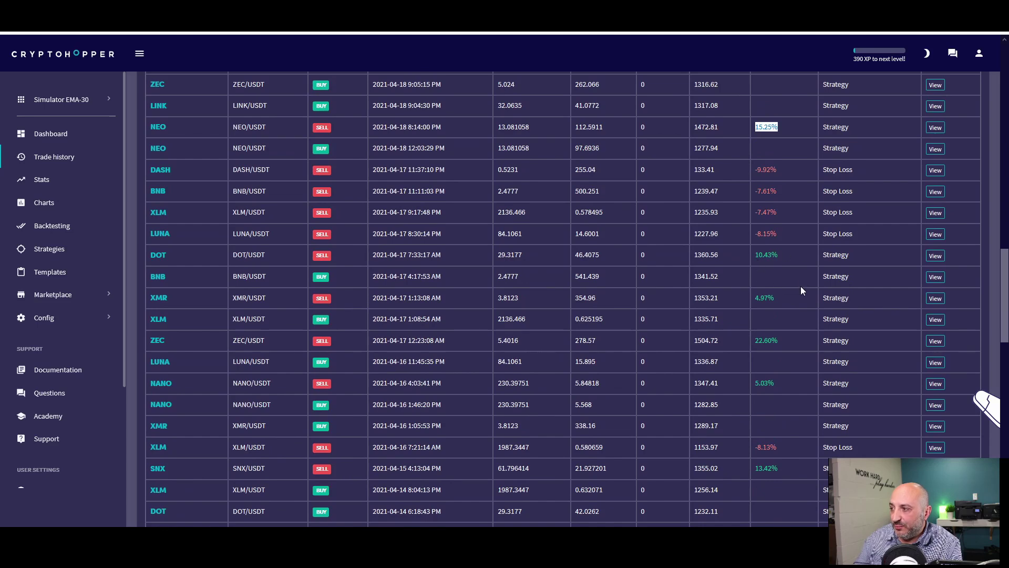
scroll(798, 342, down, 3)
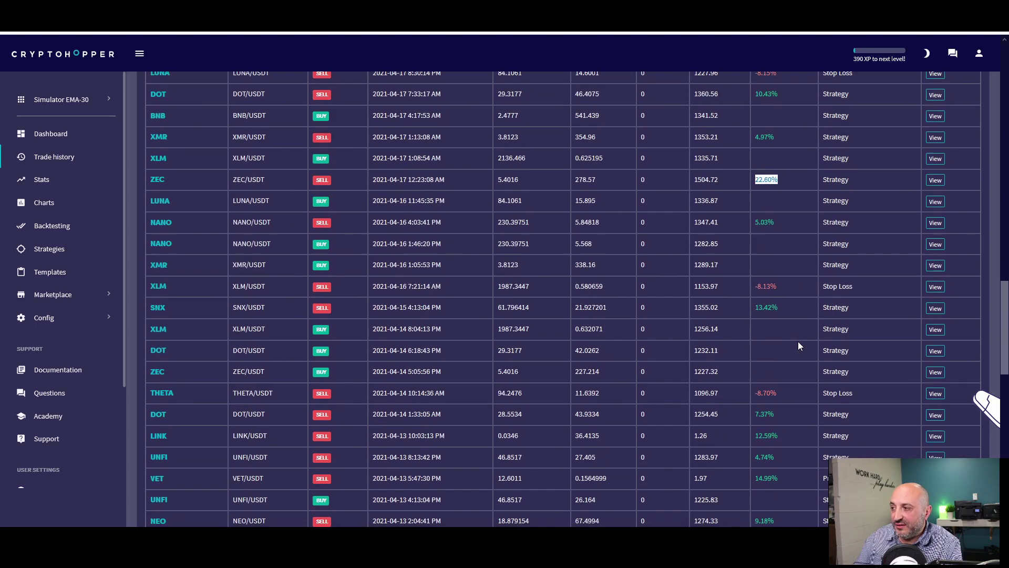
scroll(802, 346, down, 2)
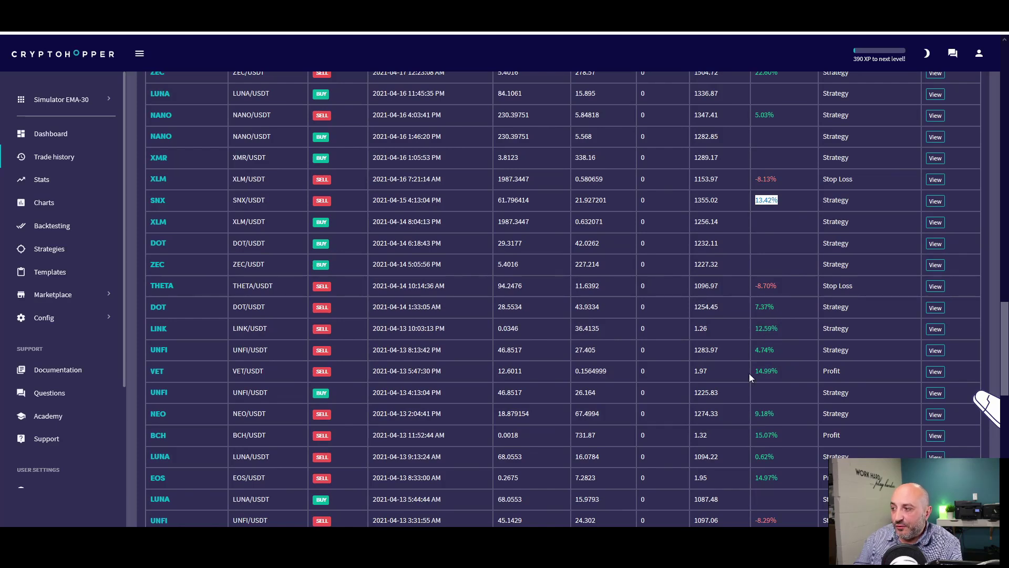
drag(759, 371, 818, 371)
scroll(817, 371, down, 1)
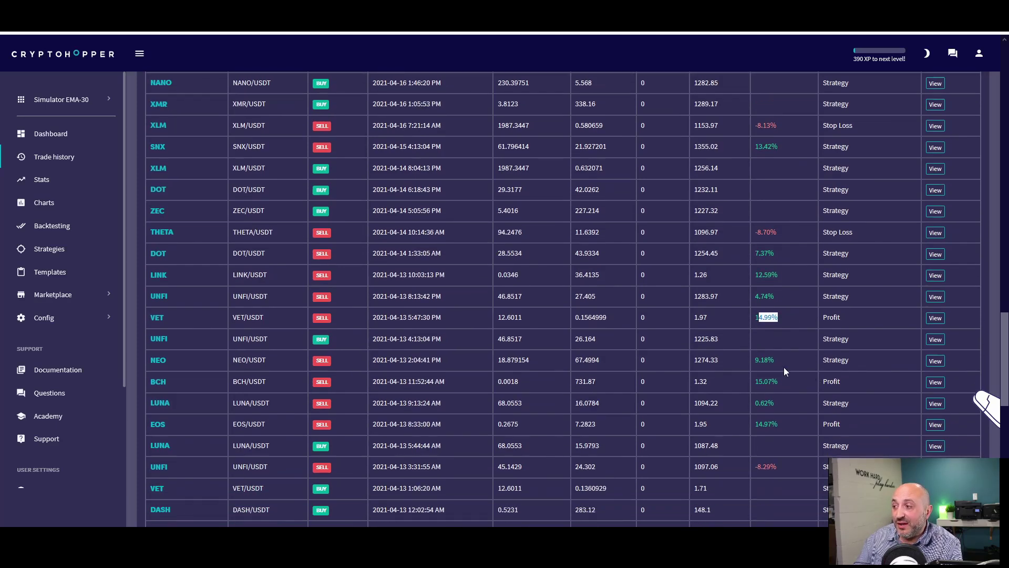
drag(757, 379, 800, 382)
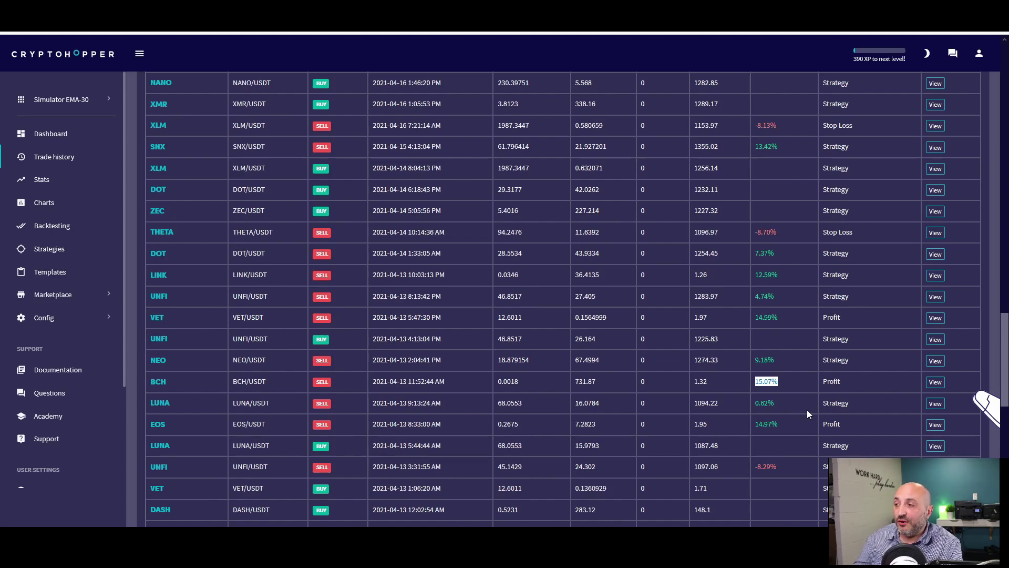
scroll(807, 405, up, 3)
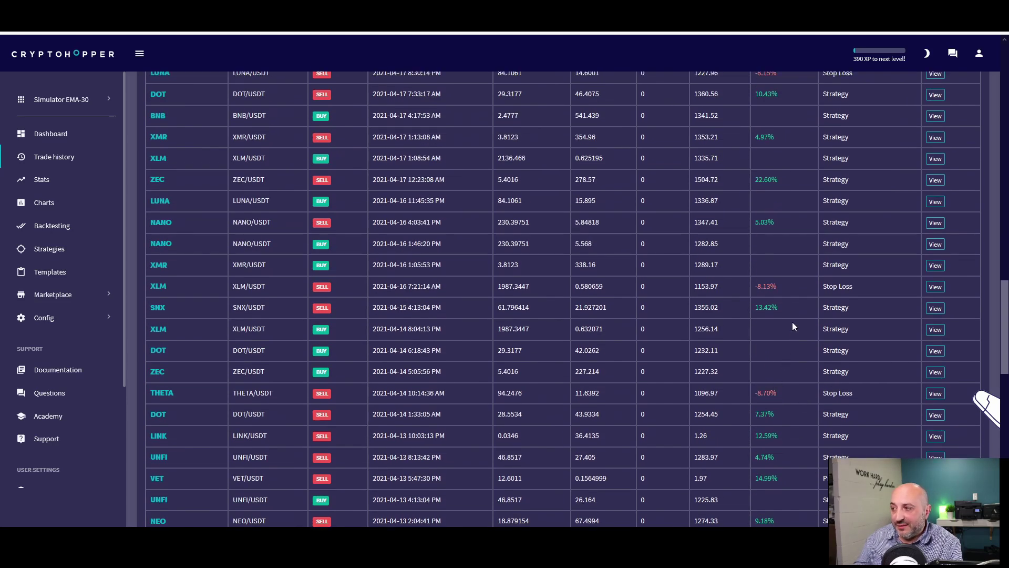
scroll(790, 287, up, 3)
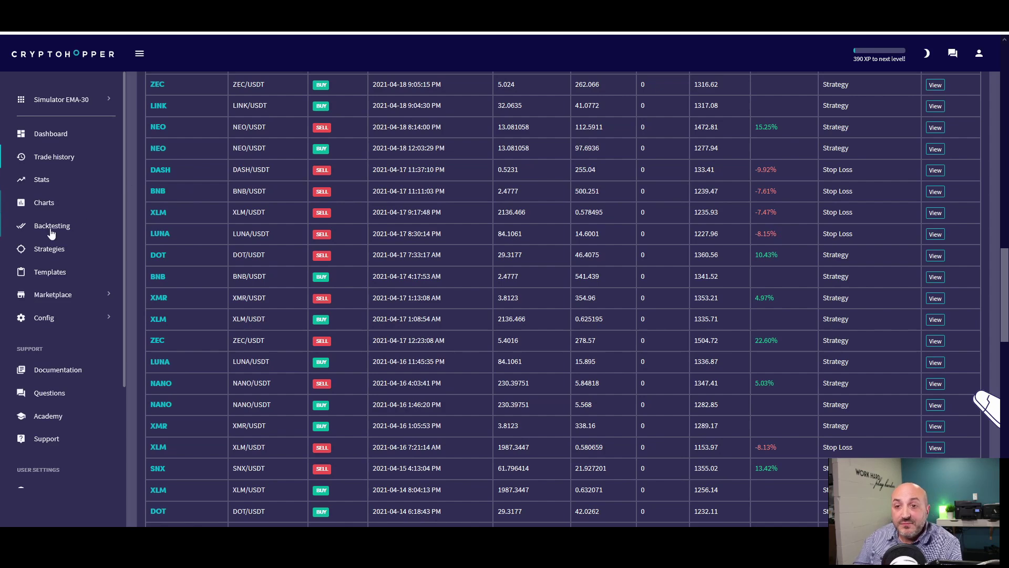
Look over the EMA-30min Sim strategy and check its Save dropdown options.
click(51, 250)
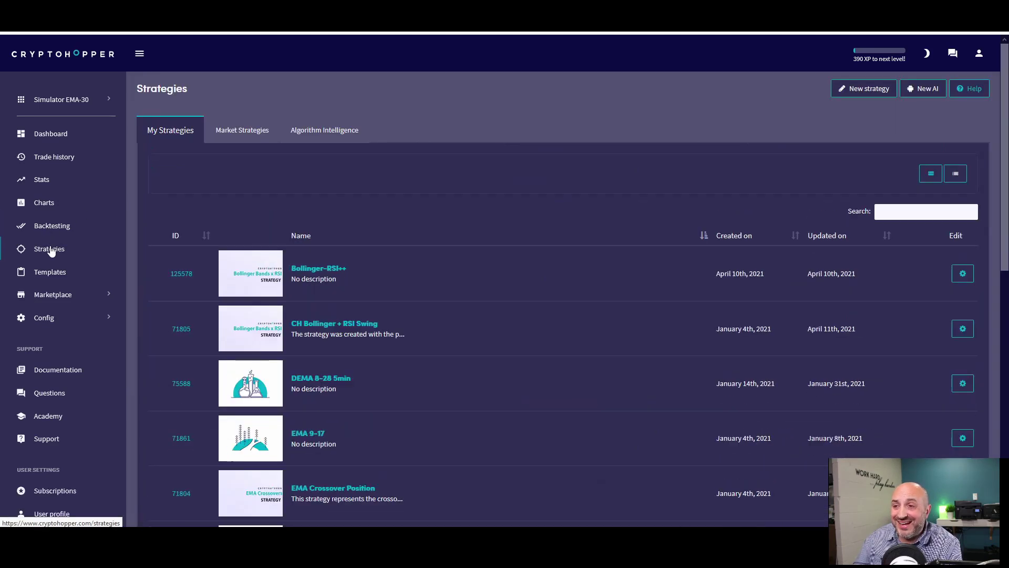
scroll(537, 312, down, 5)
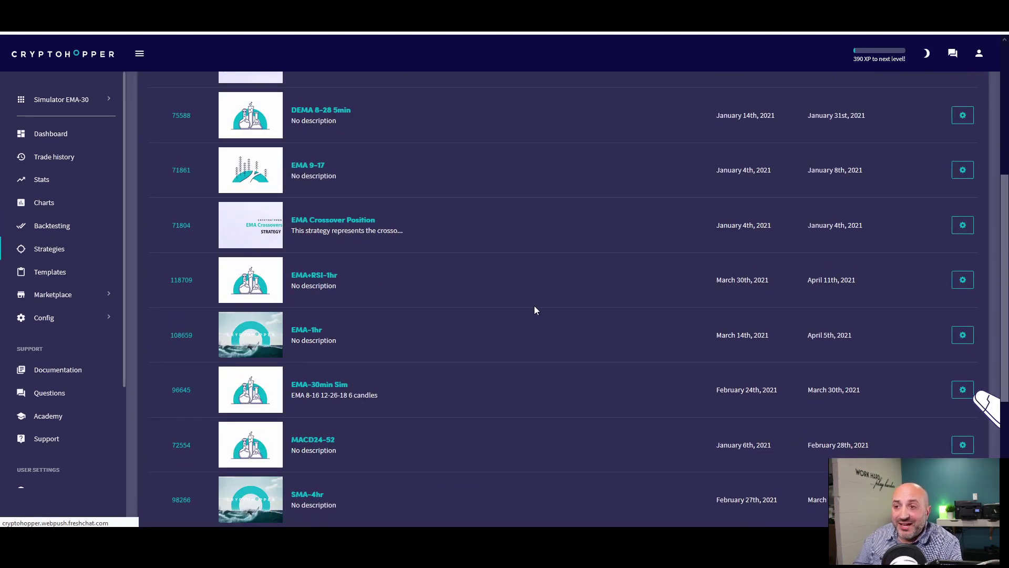
scroll(526, 308, down, 2)
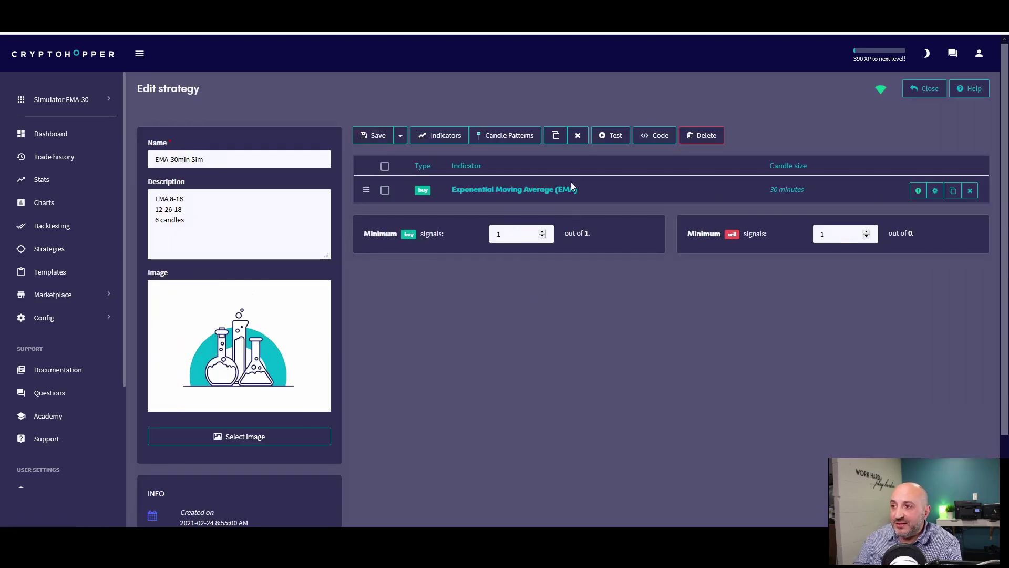
click(401, 136)
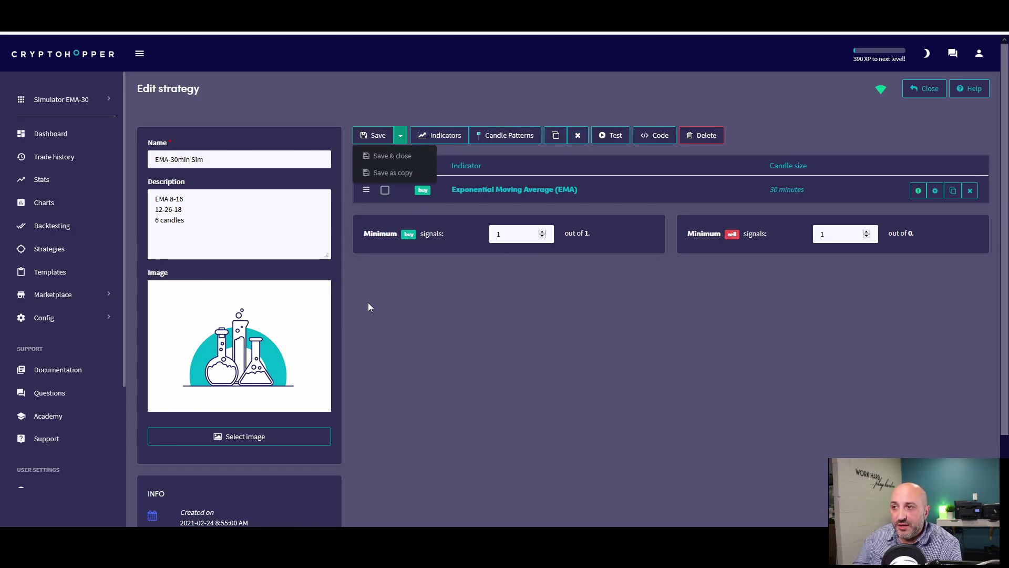
click(399, 173)
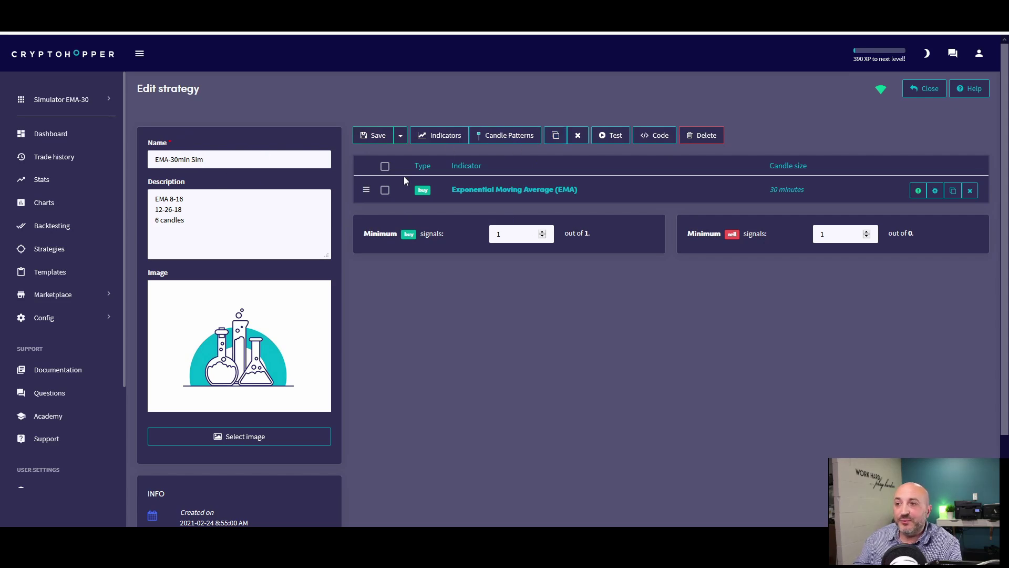
Close the editor and open EMA+RSI-1hr from My Strategies.
click(924, 91)
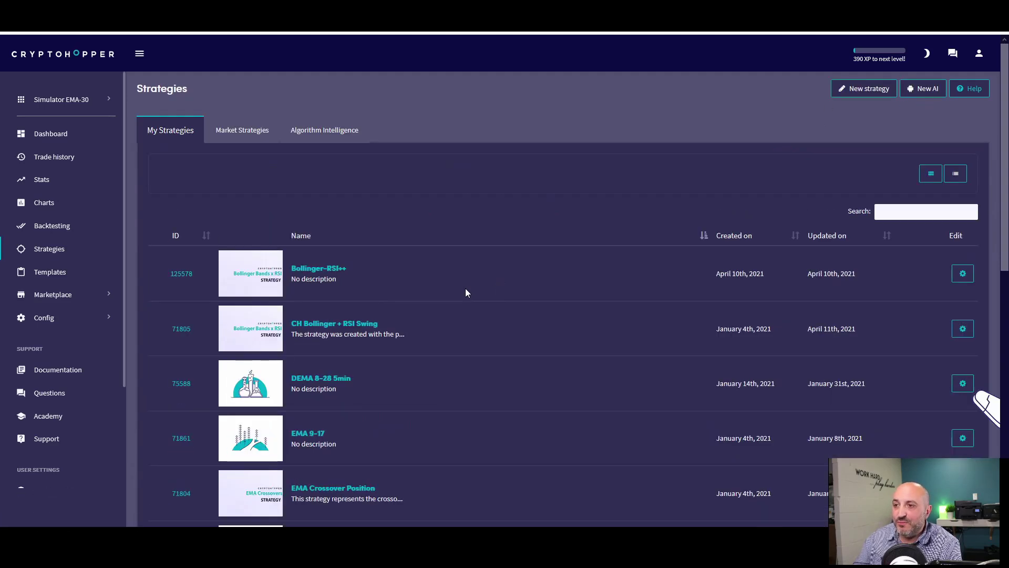
scroll(465, 289, down, 1)
scroll(463, 293, down, 3)
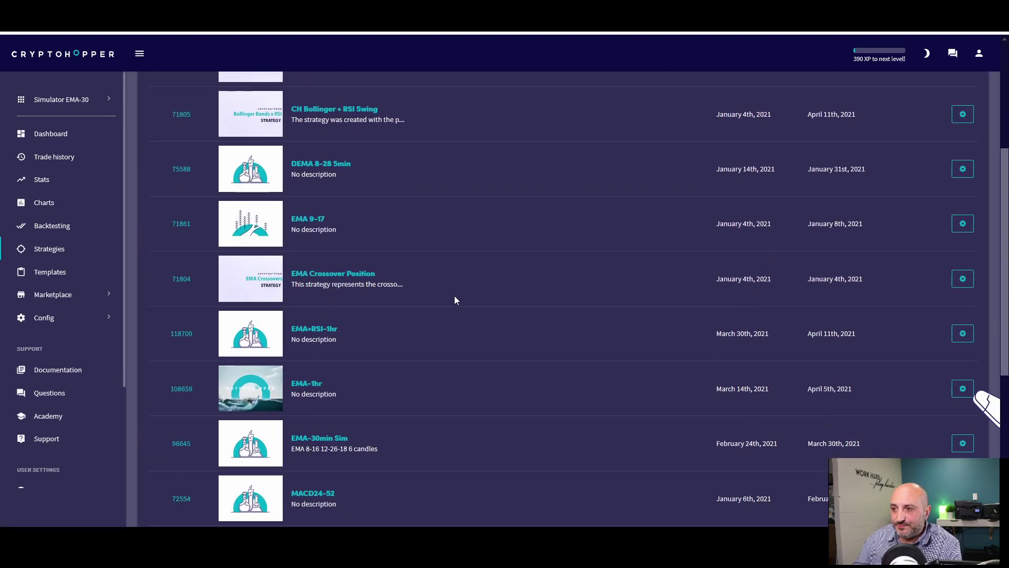
scroll(454, 295, down, 2)
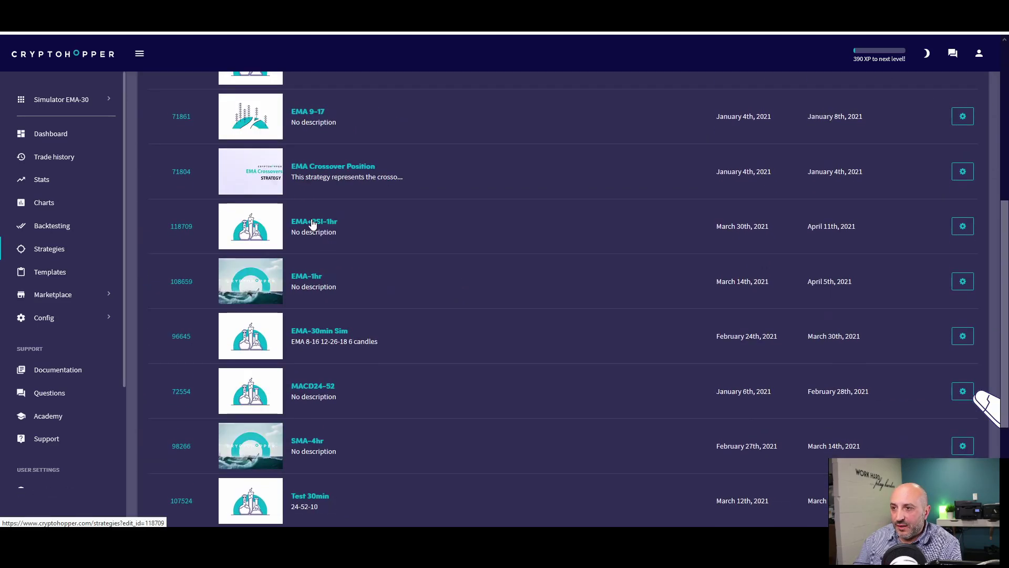
click(464, 242)
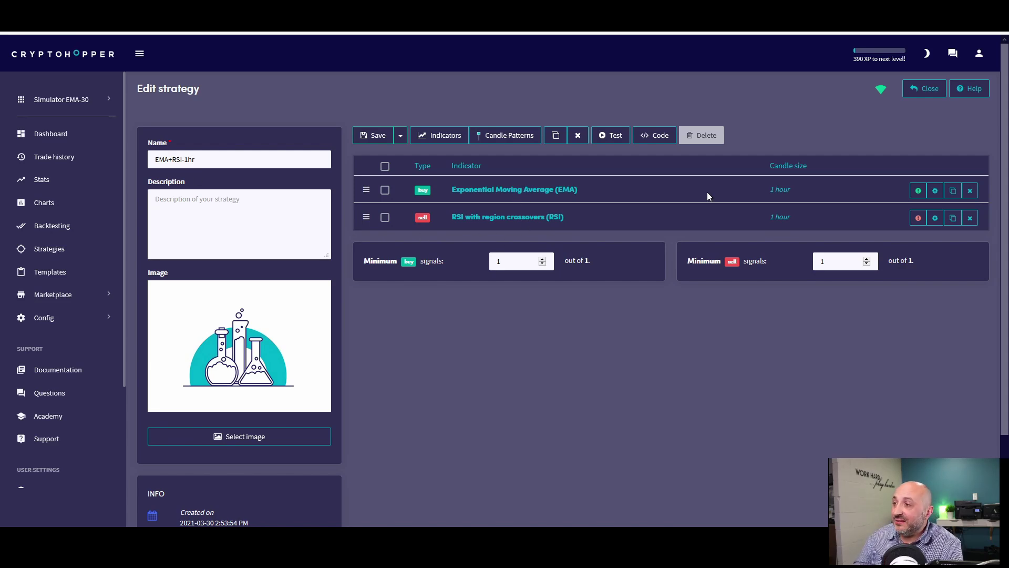
click(513, 191)
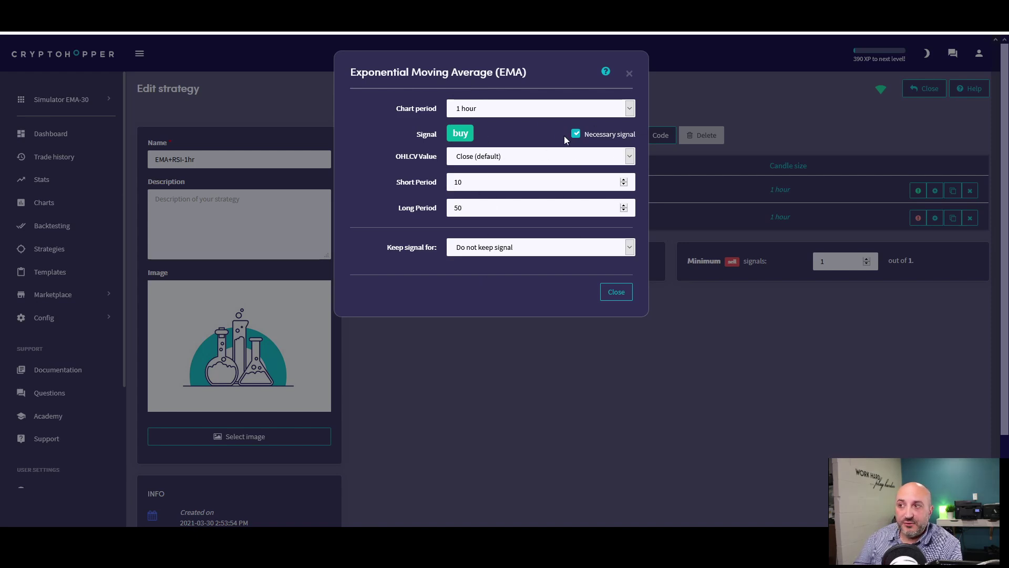
click(606, 288)
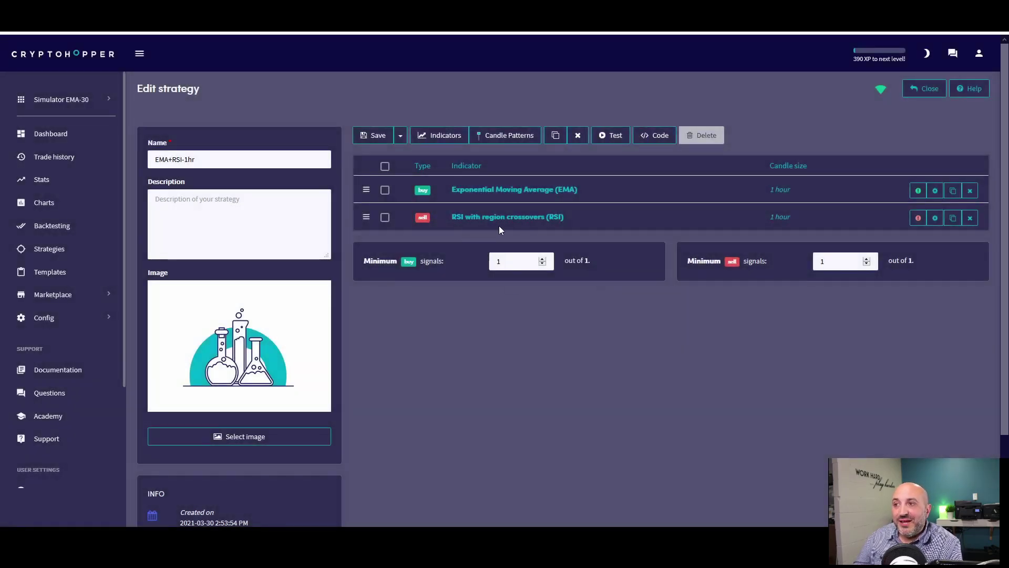
click(444, 132)
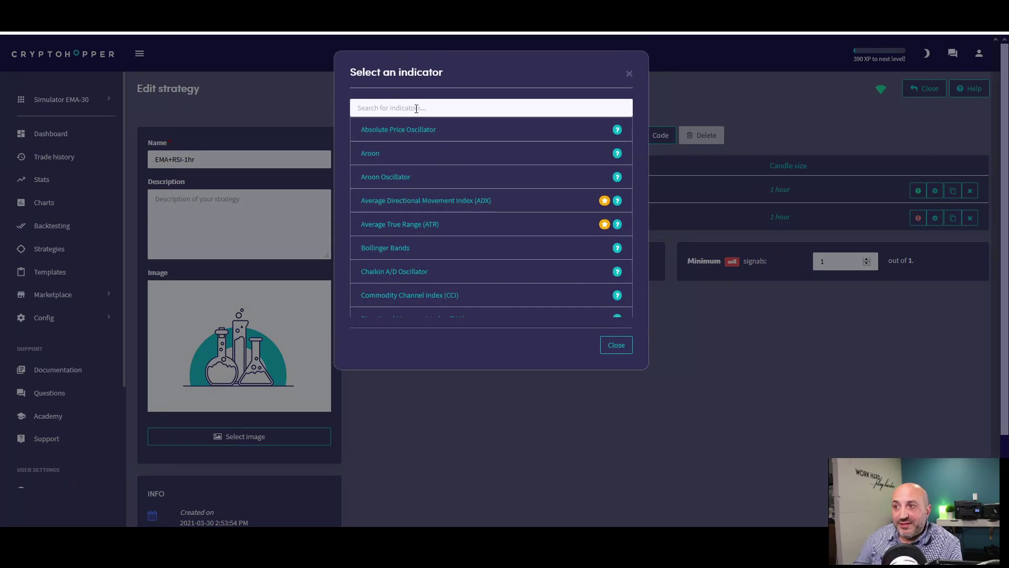
text(rsi)
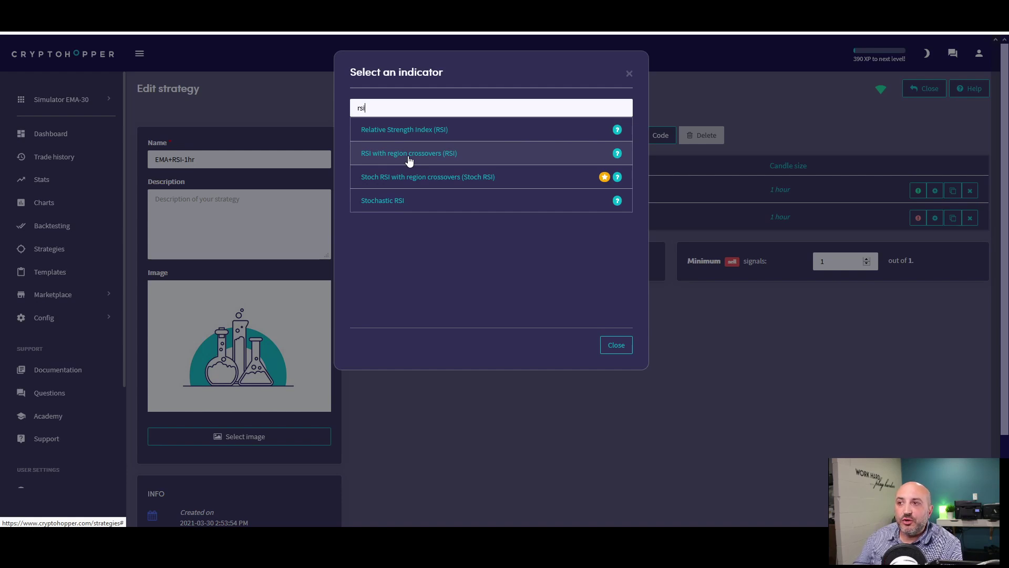
click(616, 345)
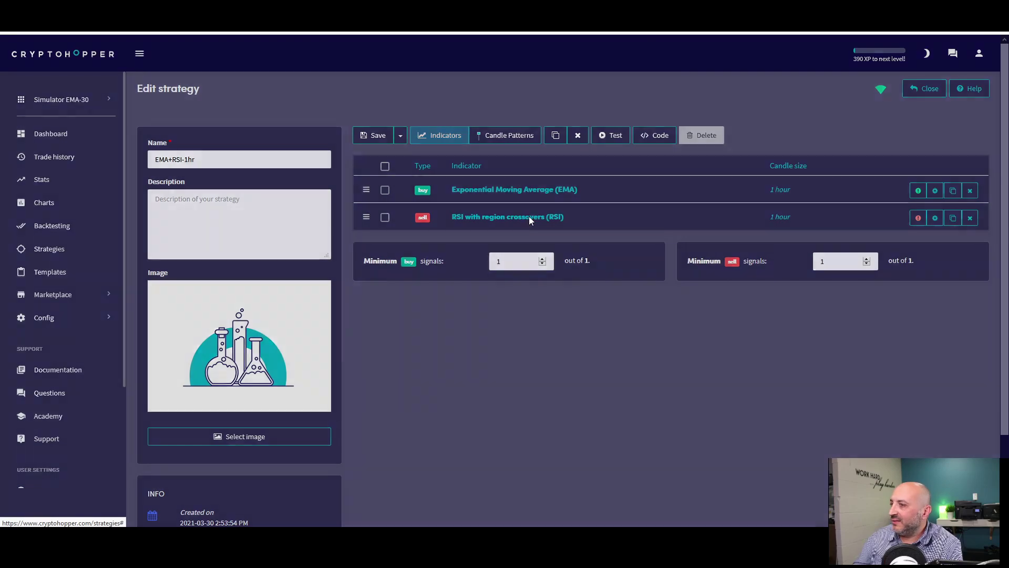
click(529, 216)
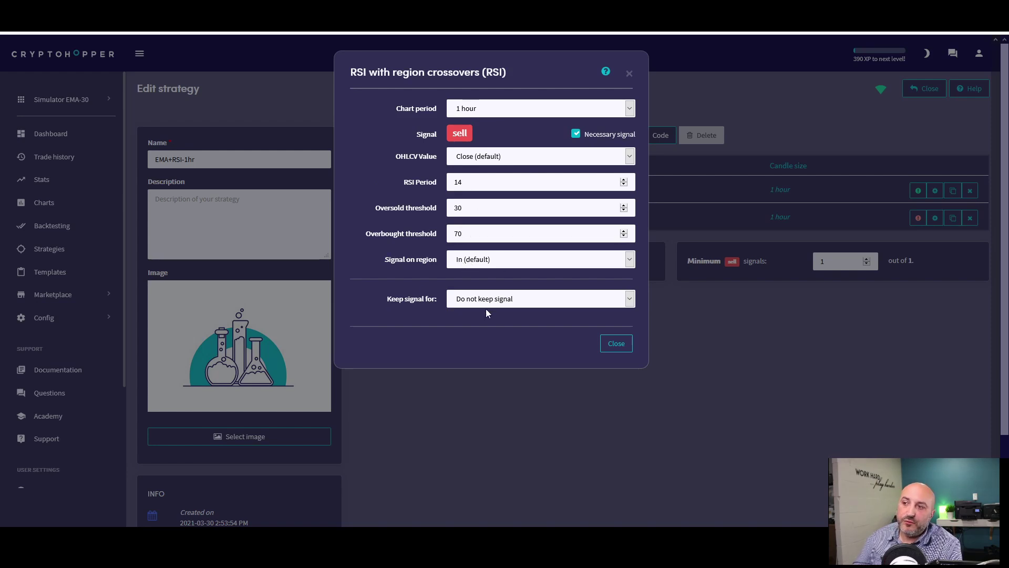
click(616, 347)
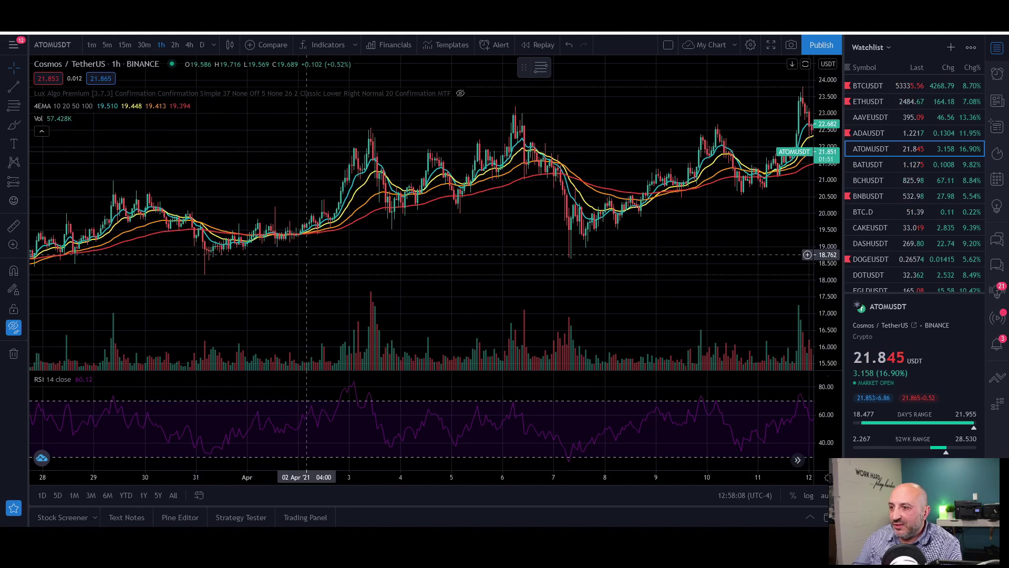
Uncheck the 4EMA 13 and 4EMA 55 lines in the 4EMA Style settings, leaving 9 and 21.
scroll(284, 270, up, 2)
drag(179, 263, 403, 260)
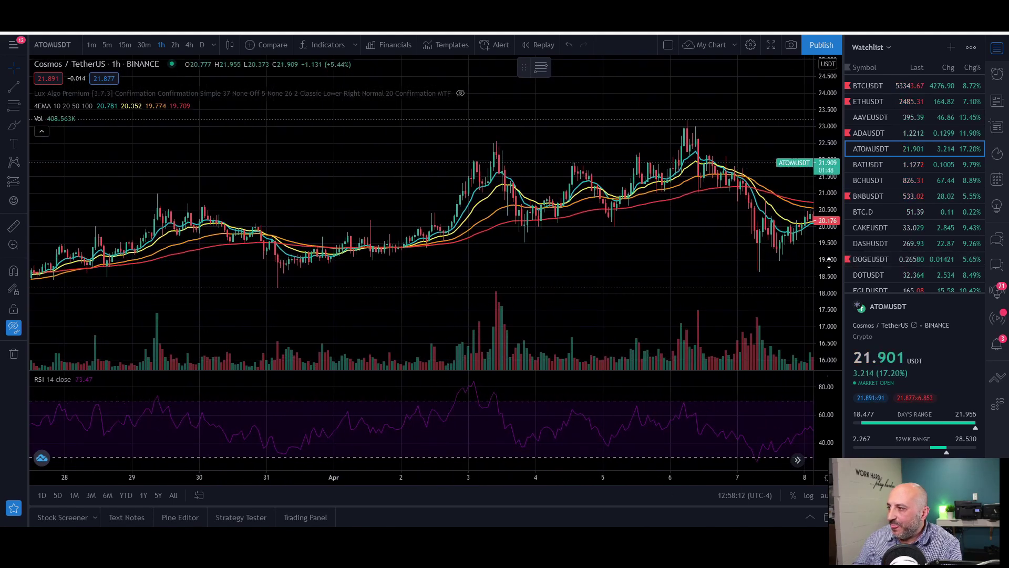
drag(520, 276, 521, 237)
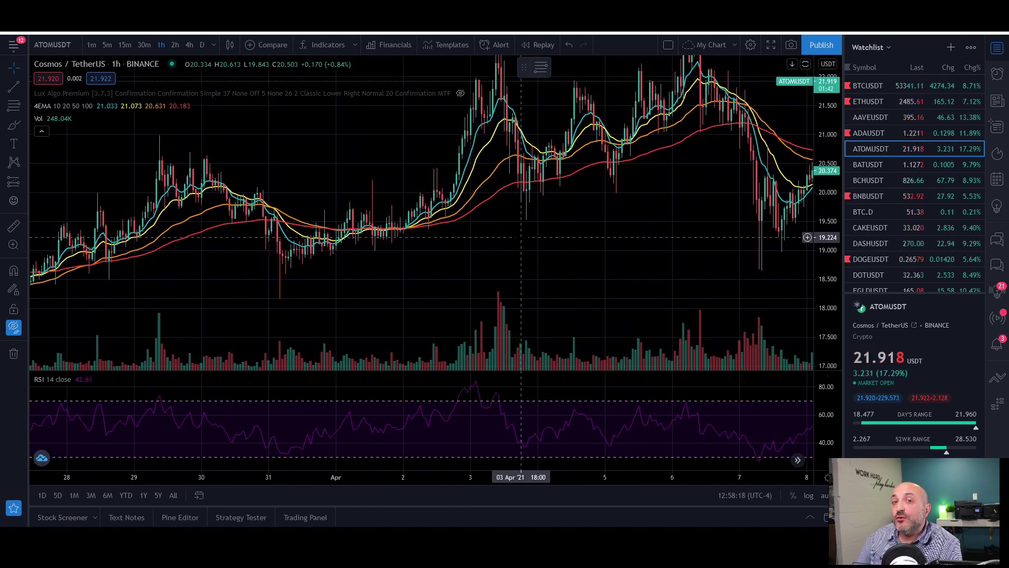
mouse_move(81, 104)
click(116, 105)
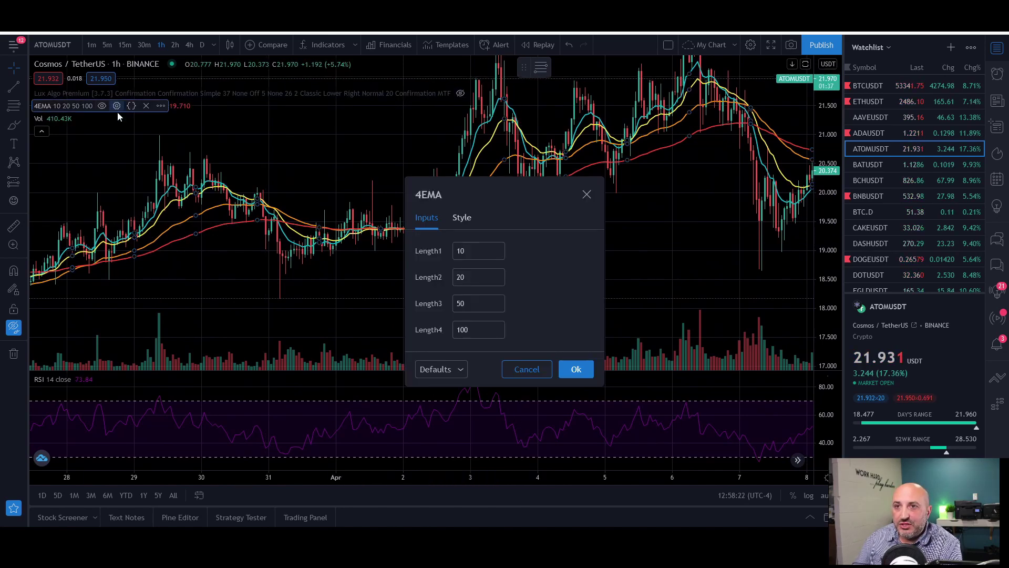
click(462, 218)
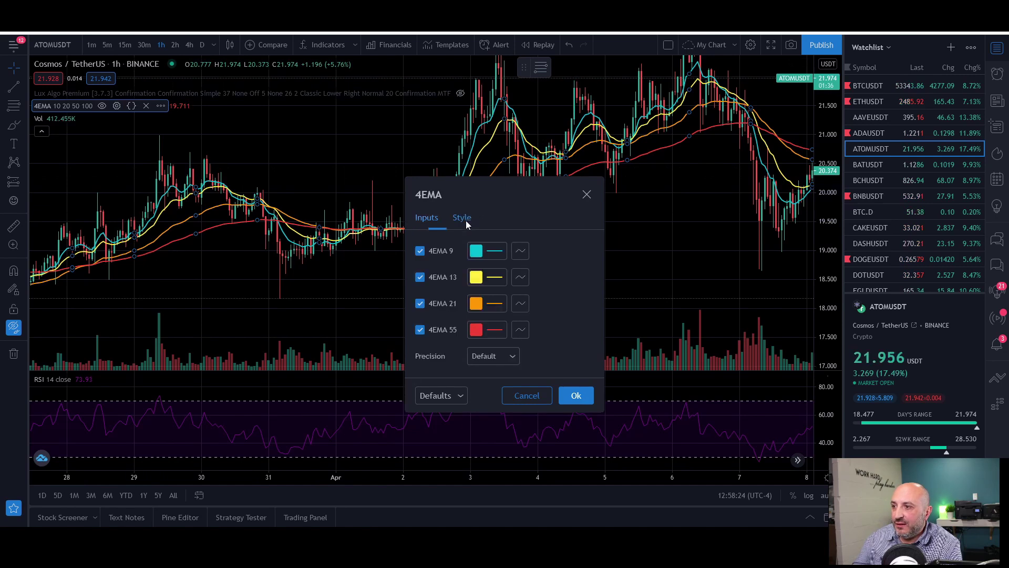
click(420, 330)
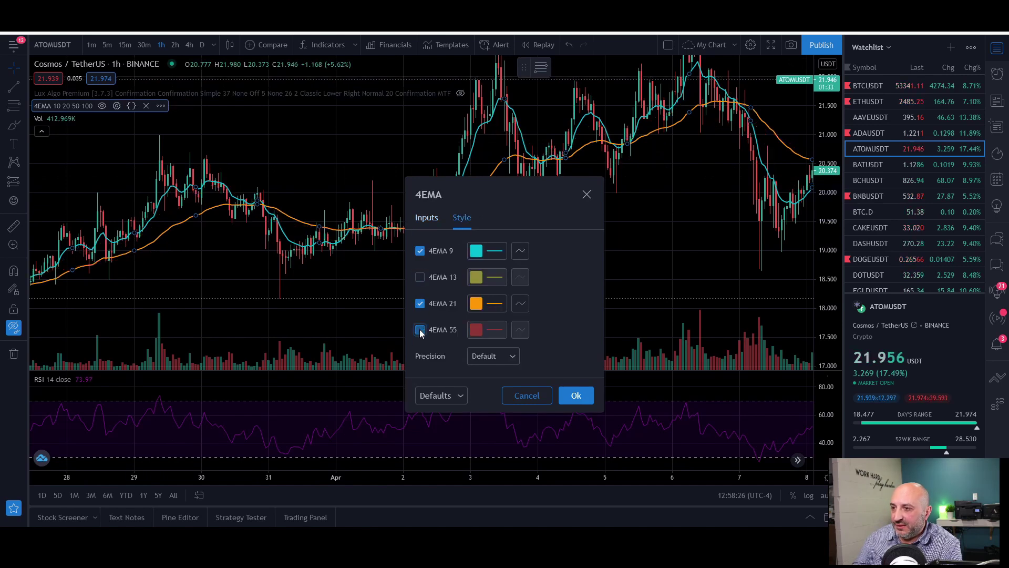
click(435, 223)
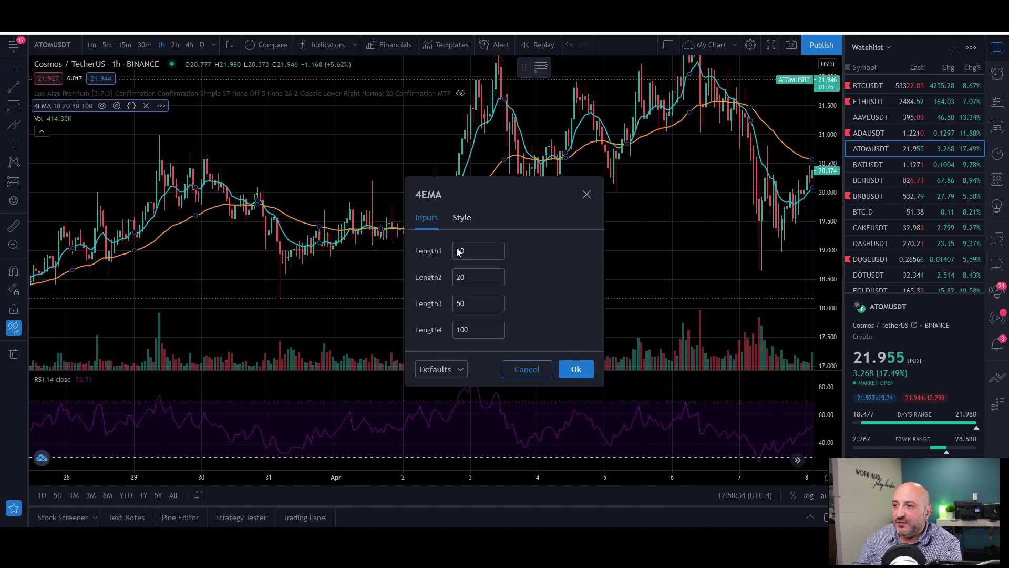
click(463, 218)
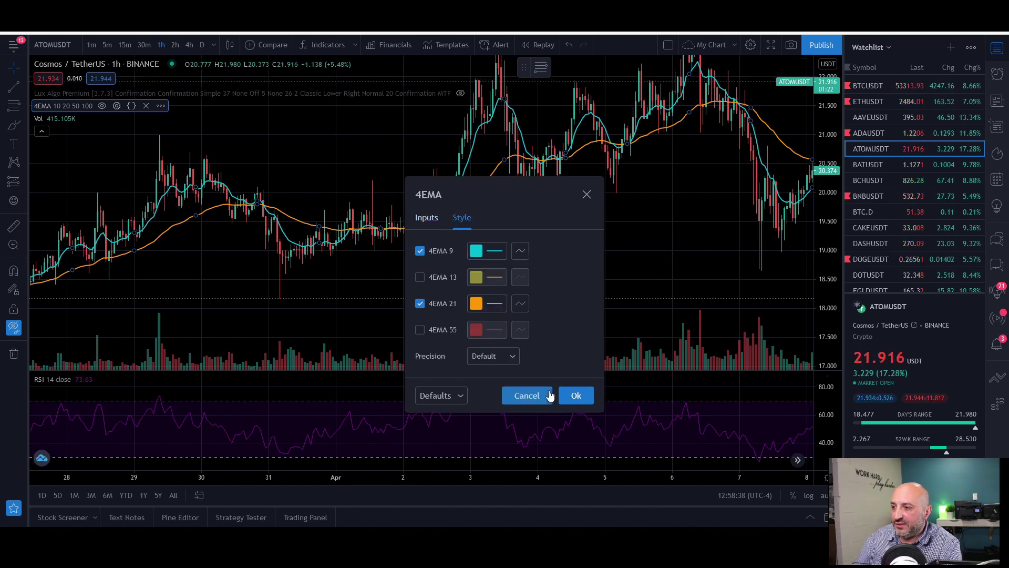
click(573, 395)
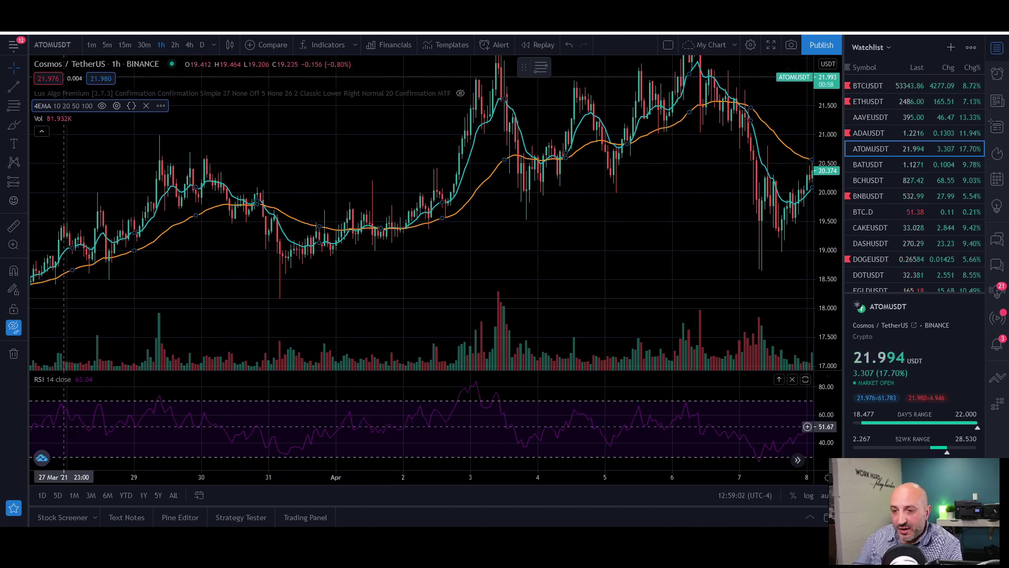
Measure a rally following an EMA crossover with the ruler tool.
drag(420, 247, 339, 267)
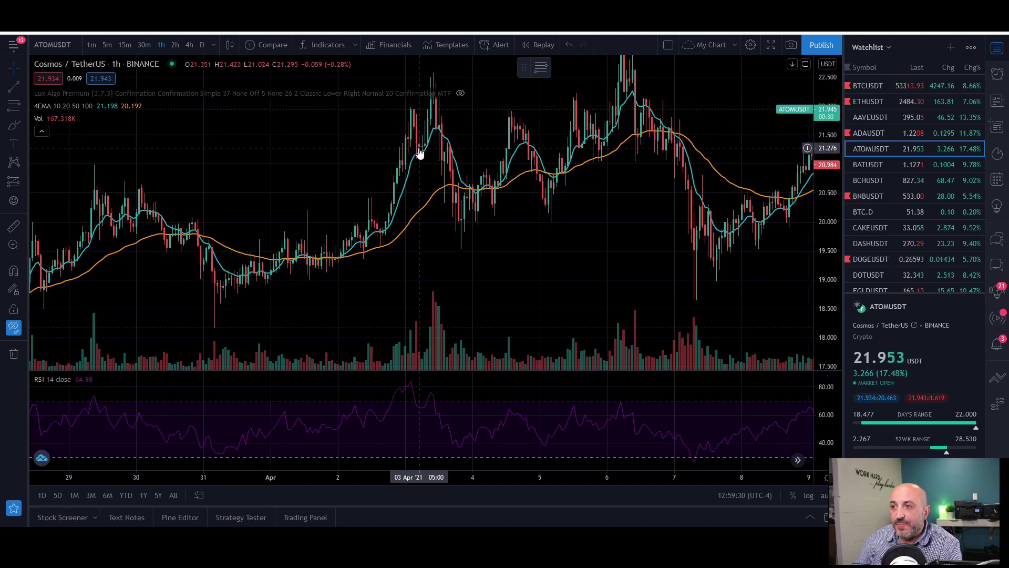
click(13, 226)
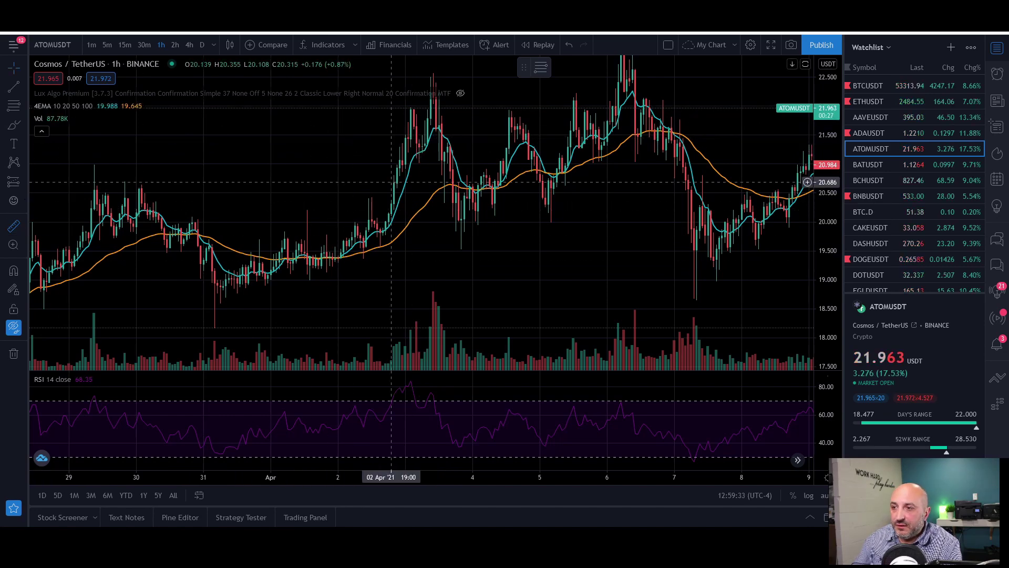
click(299, 250)
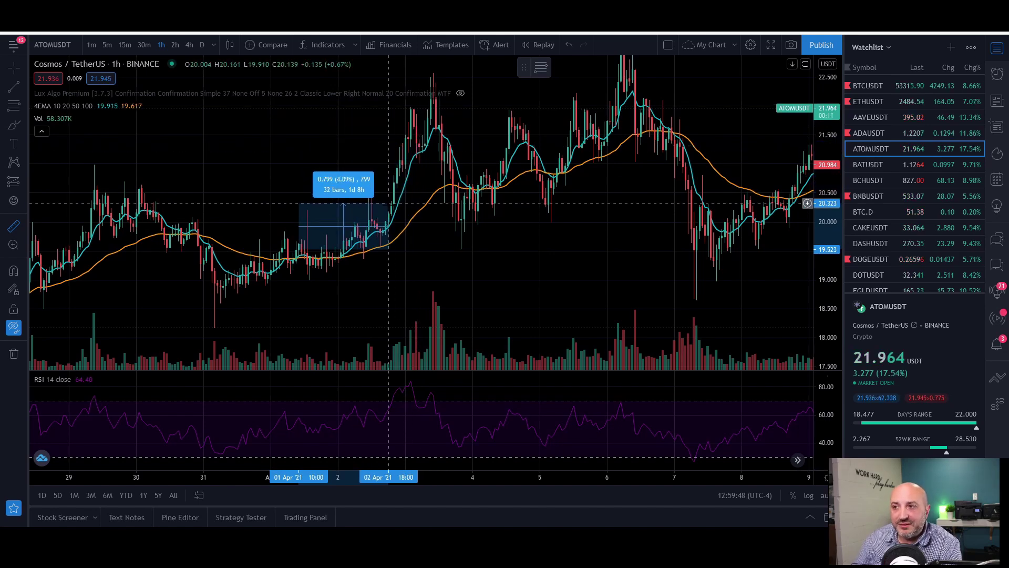
click(507, 241)
Pan the chart to 3–14 April and measure the rise from the 8 April crossover.
drag(507, 241, 343, 246)
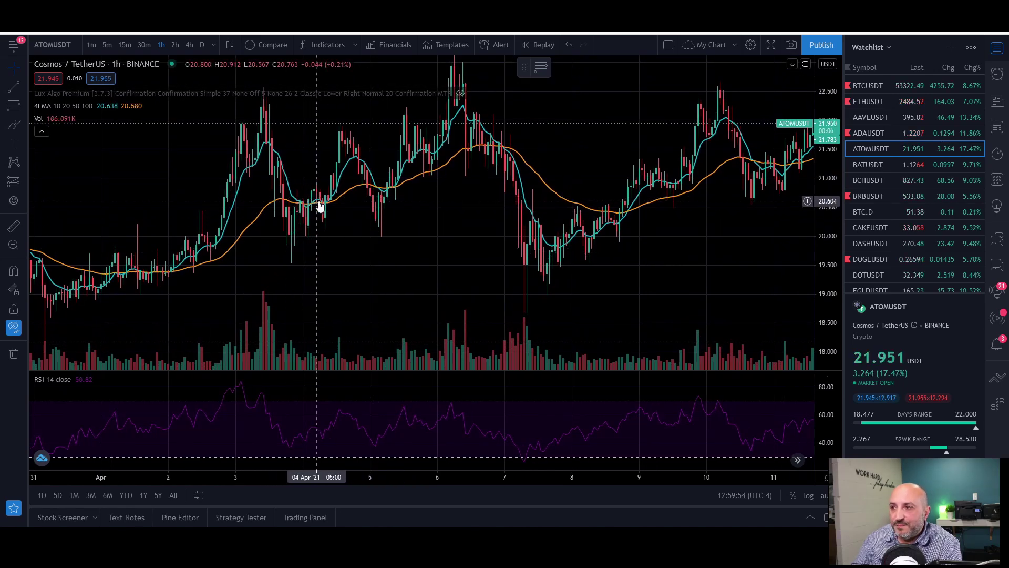
drag(416, 216, 245, 228)
drag(544, 241, 351, 288)
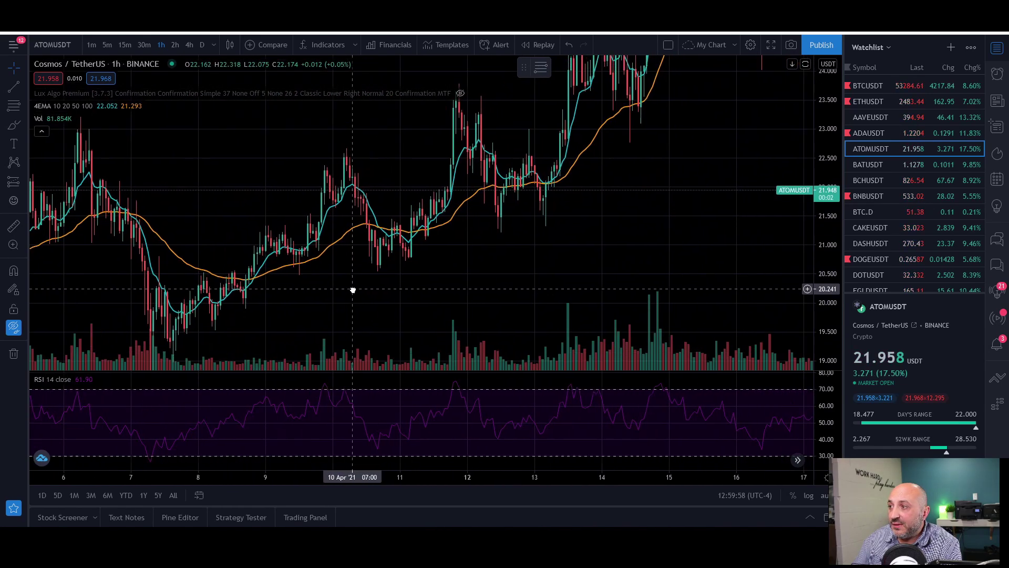
mouse_move(667, 237)
mouse_down()
mouse_move(621, 235)
mouse_move(666, 160)
mouse_up()
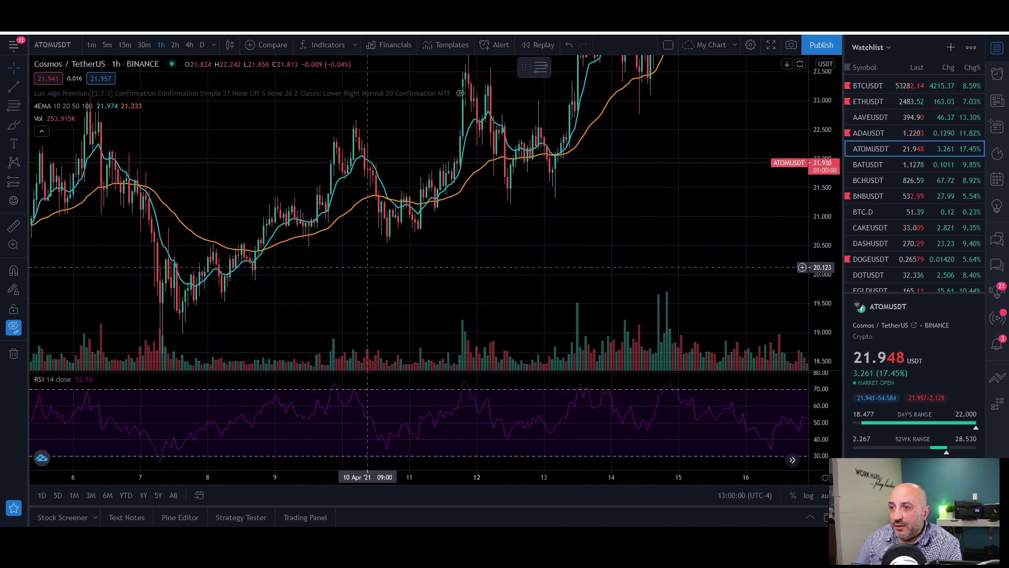
drag(293, 253, 459, 257)
mouse_move(368, 273)
mouse_down()
mouse_move(405, 282)
mouse_move(462, 245)
mouse_move(379, 276)
mouse_up()
click(13, 226)
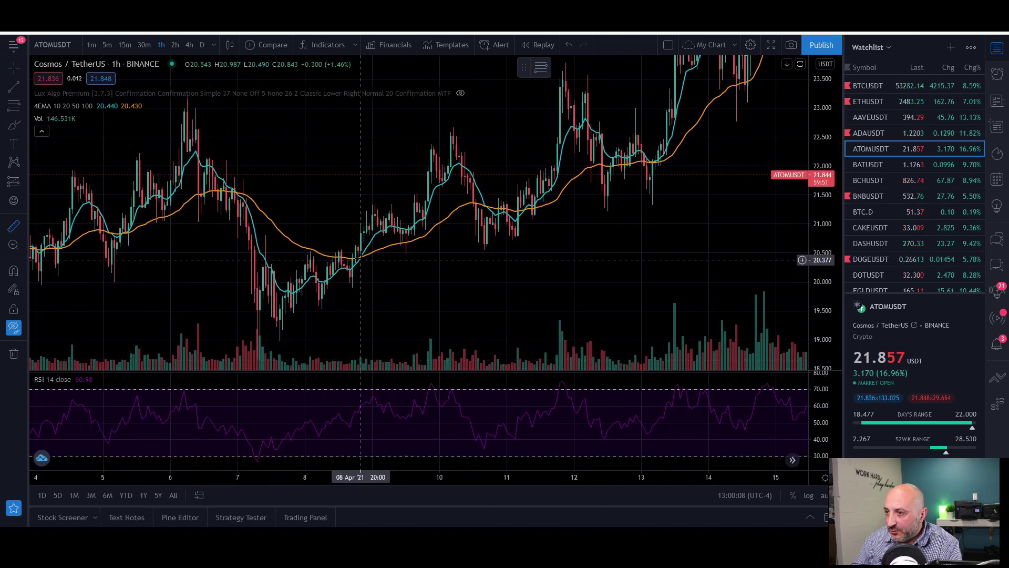
click(360, 242)
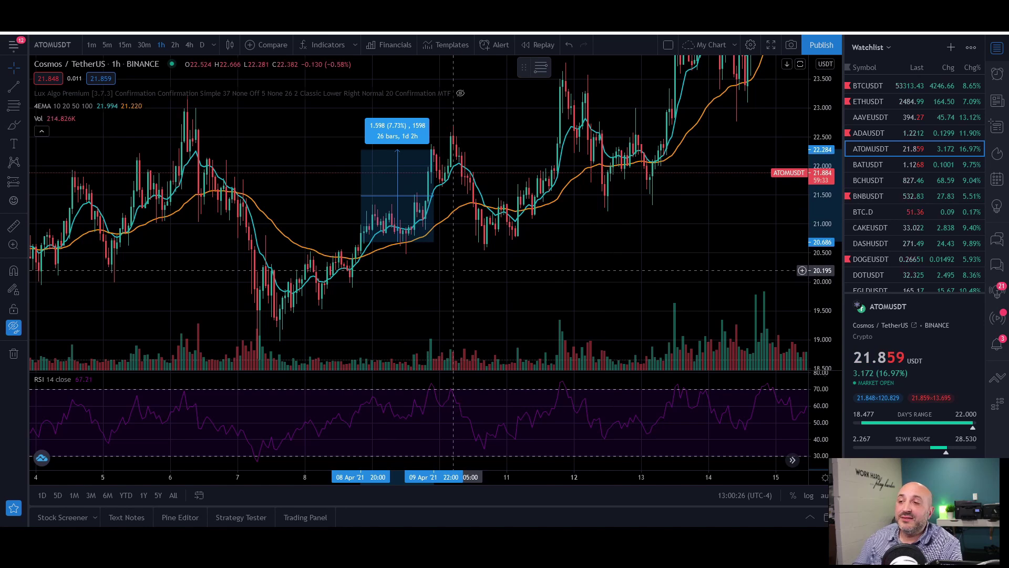
drag(558, 260, 489, 260)
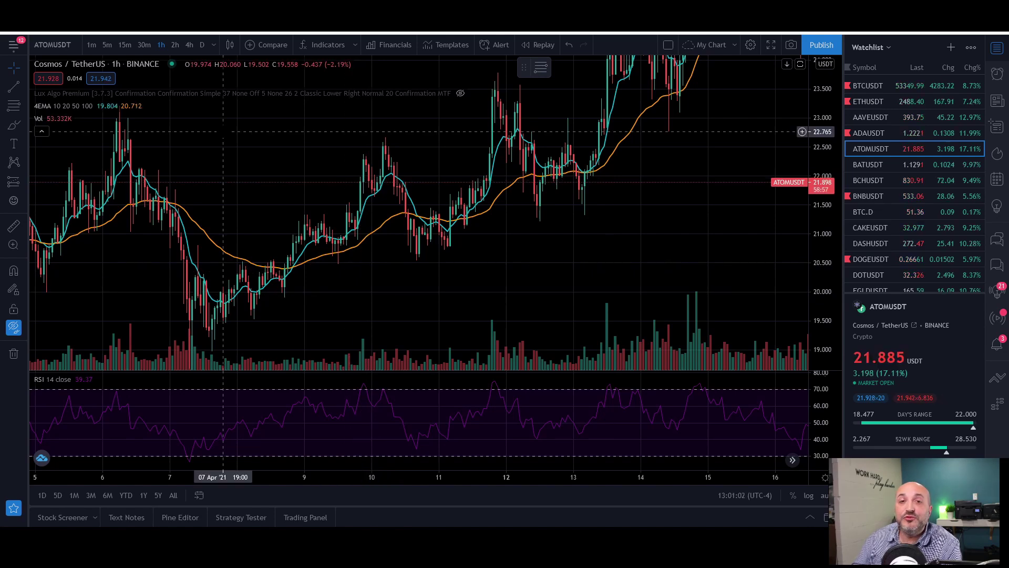
Measure from the 5 April 09:00 crossover via peak and low to 9 April: 6.56%, 109 bars.
drag(224, 136, 129, 153)
drag(226, 174, 187, 250)
drag(271, 226, 232, 181)
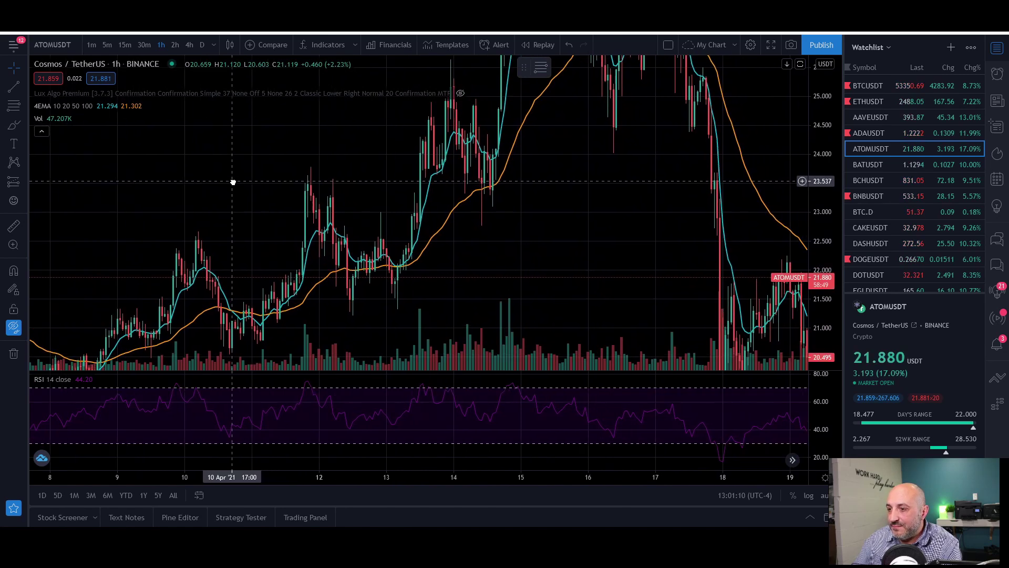
drag(367, 179, 284, 196)
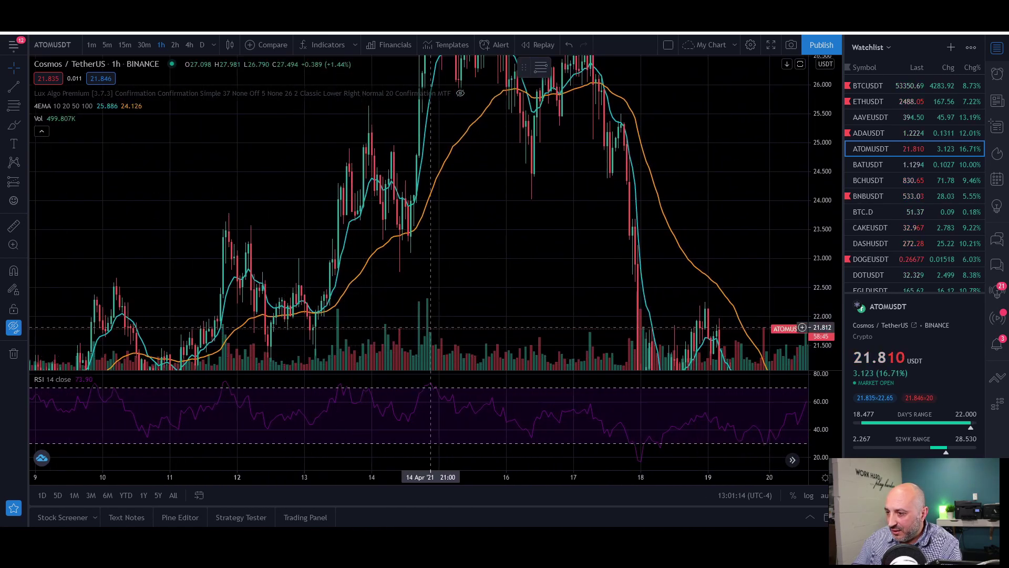
drag(463, 316, 430, 299)
drag(473, 250, 307, 232)
drag(397, 240, 458, 251)
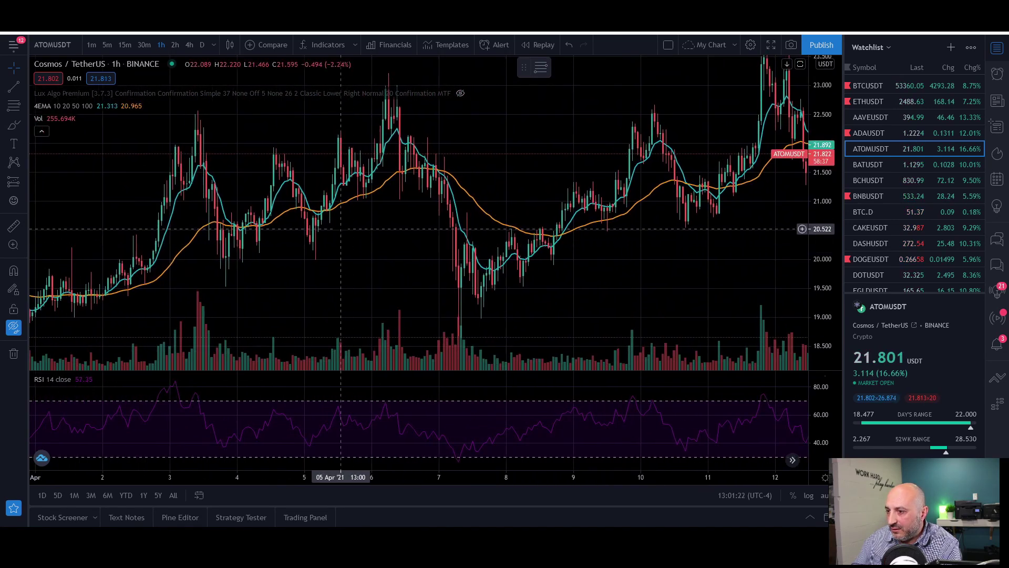
drag(381, 234, 396, 252)
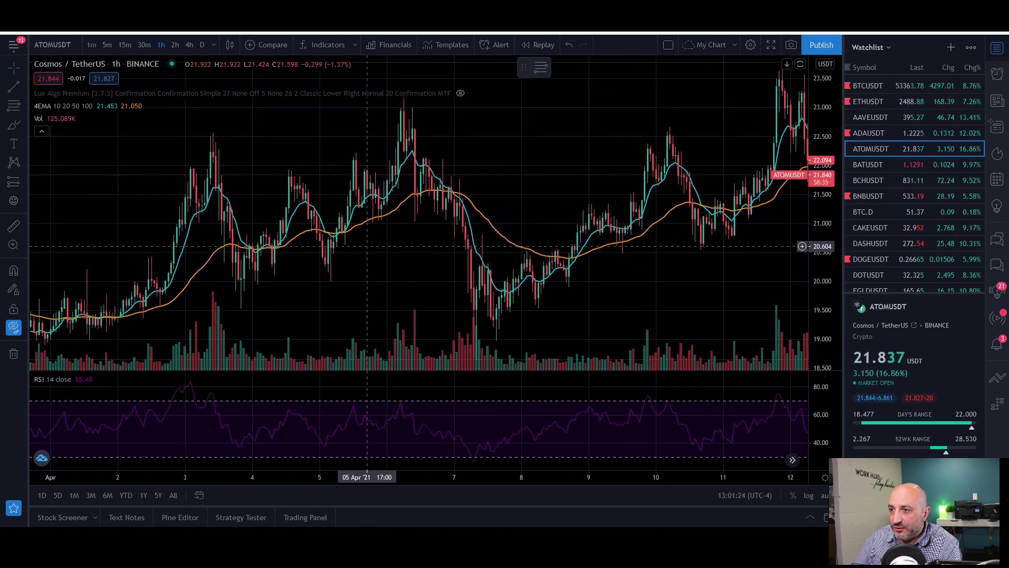
click(14, 226)
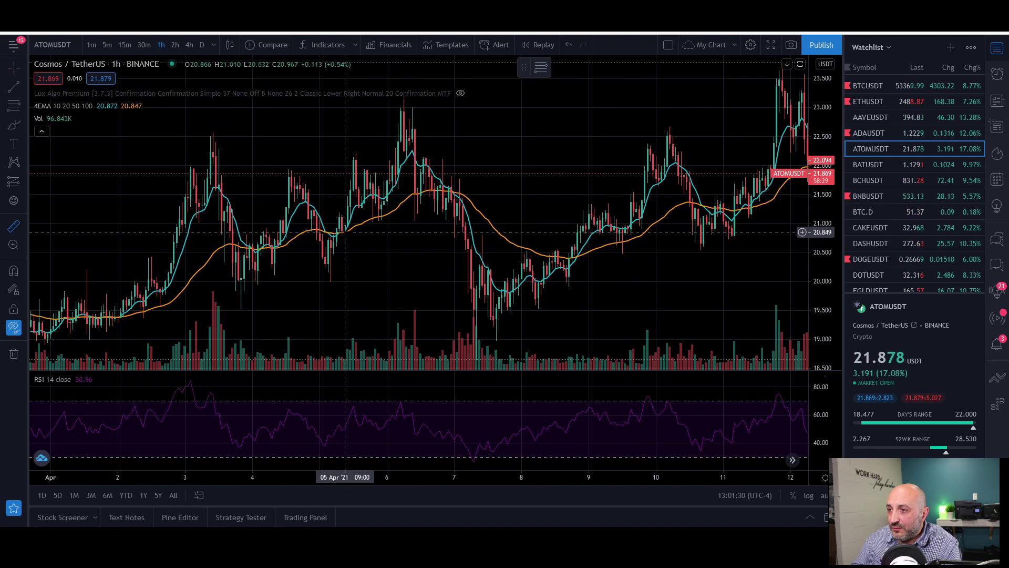
mouse_move(346, 228)
mouse_down()
mouse_move(371, 216)
mouse_move(394, 173)
mouse_move(405, 104)
mouse_up()
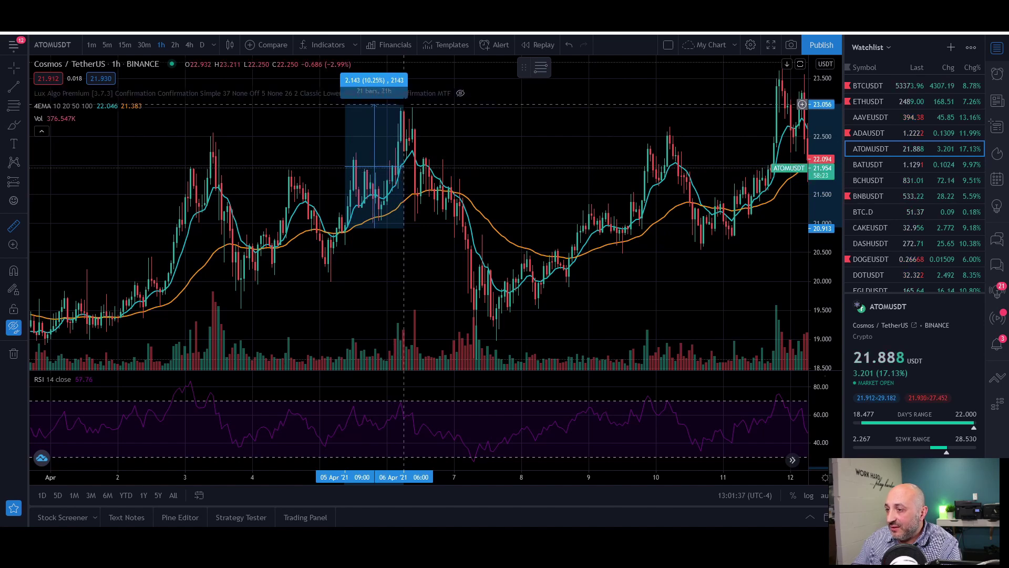
drag(404, 105, 477, 357)
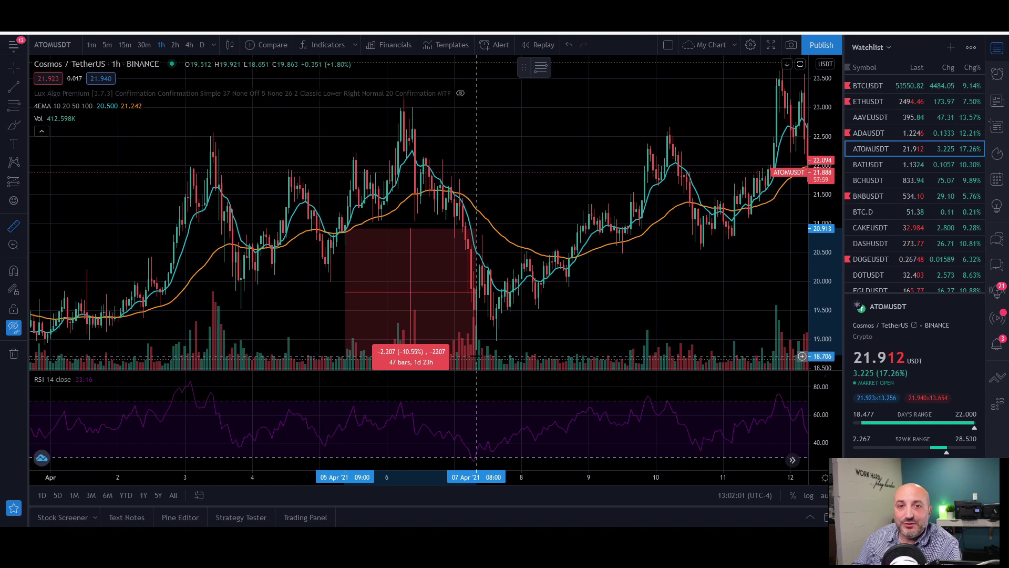
drag(477, 356, 651, 149)
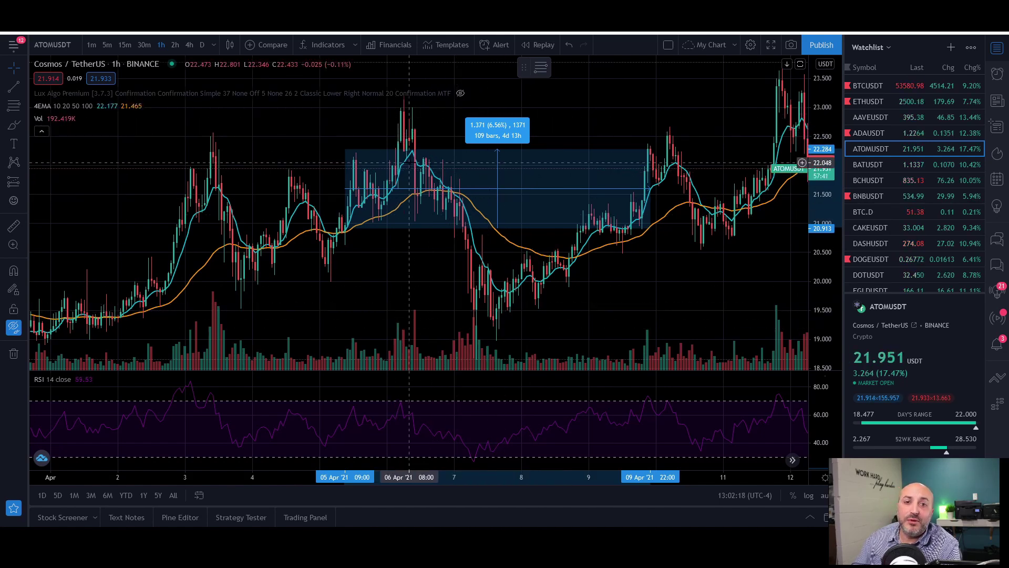
Clear the measurement, then zoom and pan to show 10–25 April with space toward May.
click(651, 284)
drag(652, 283, 428, 274)
scroll(551, 248, down, 2)
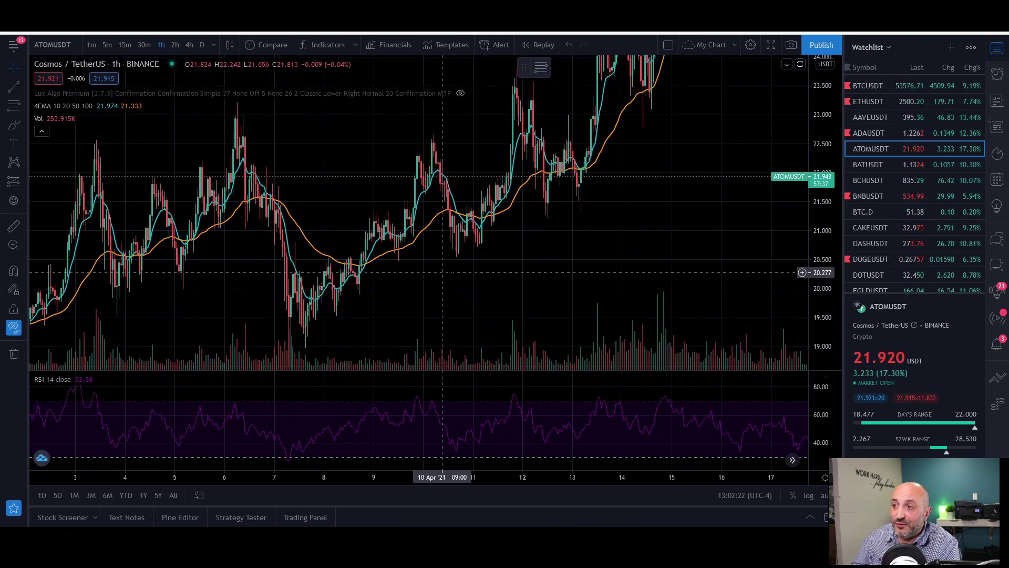
drag(815, 134, 808, 232)
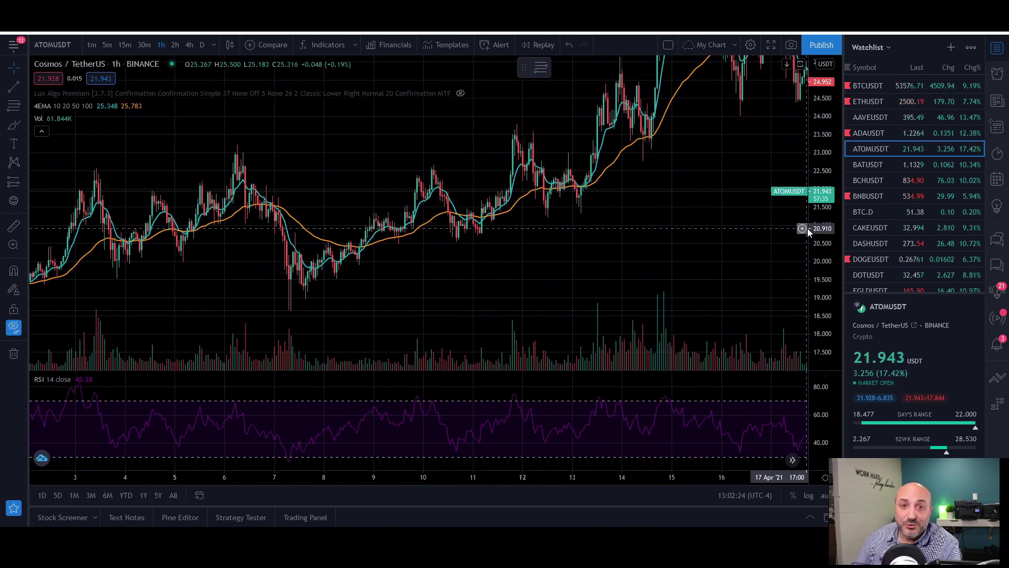
drag(681, 211, 538, 257)
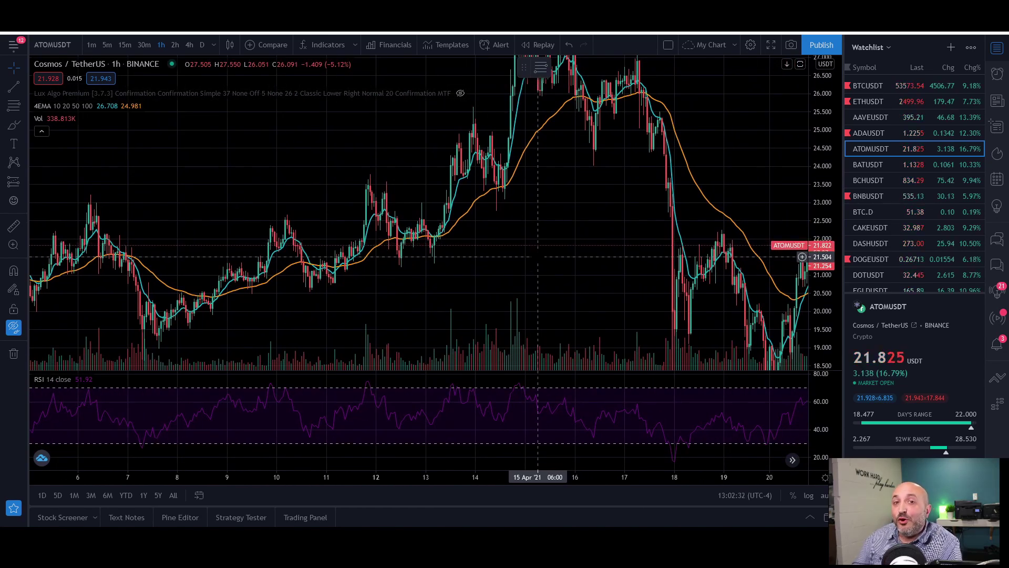
drag(537, 257, 442, 261)
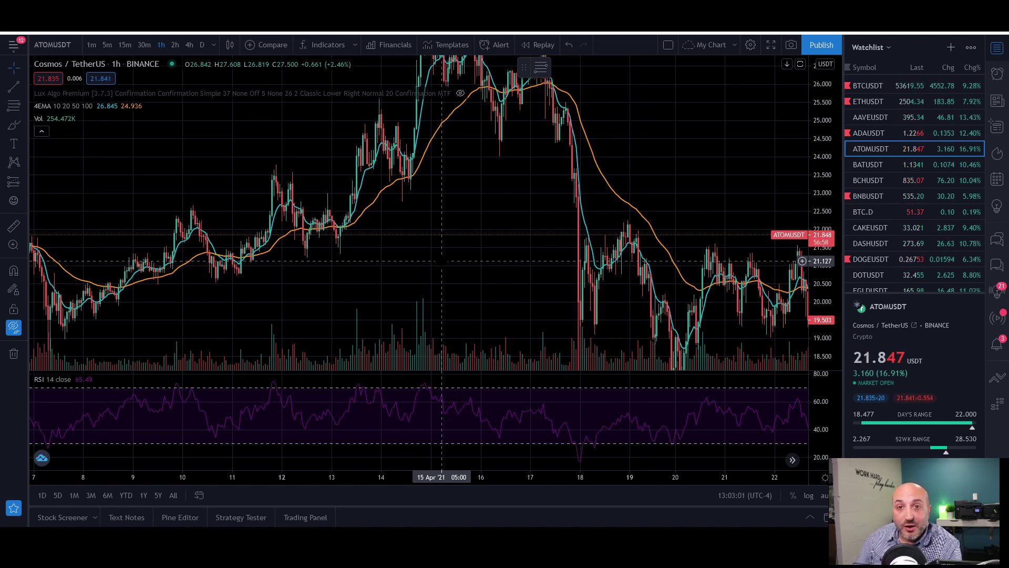
drag(492, 253, 319, 221)
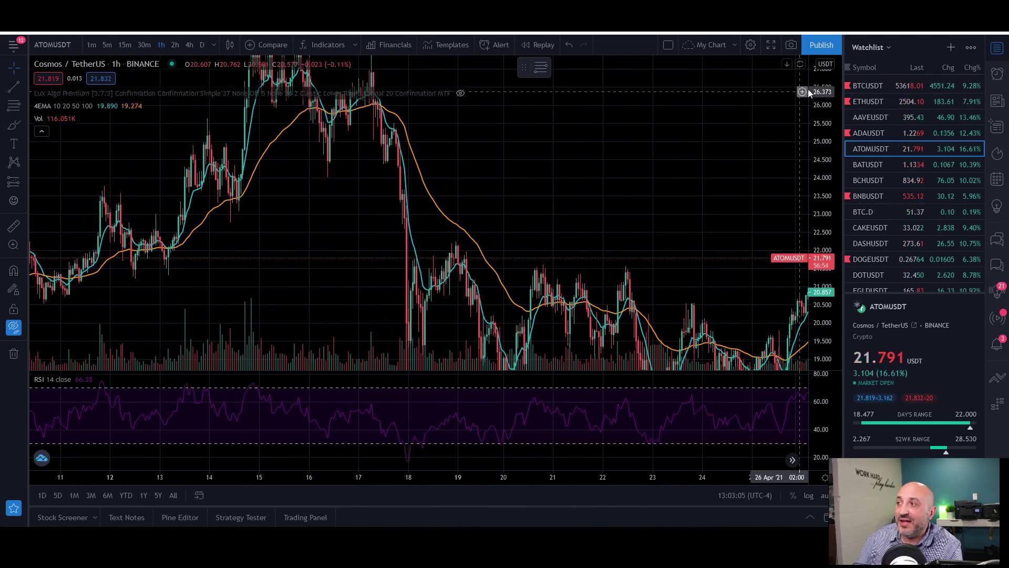
drag(821, 120, 818, 183)
drag(682, 157, 608, 155)
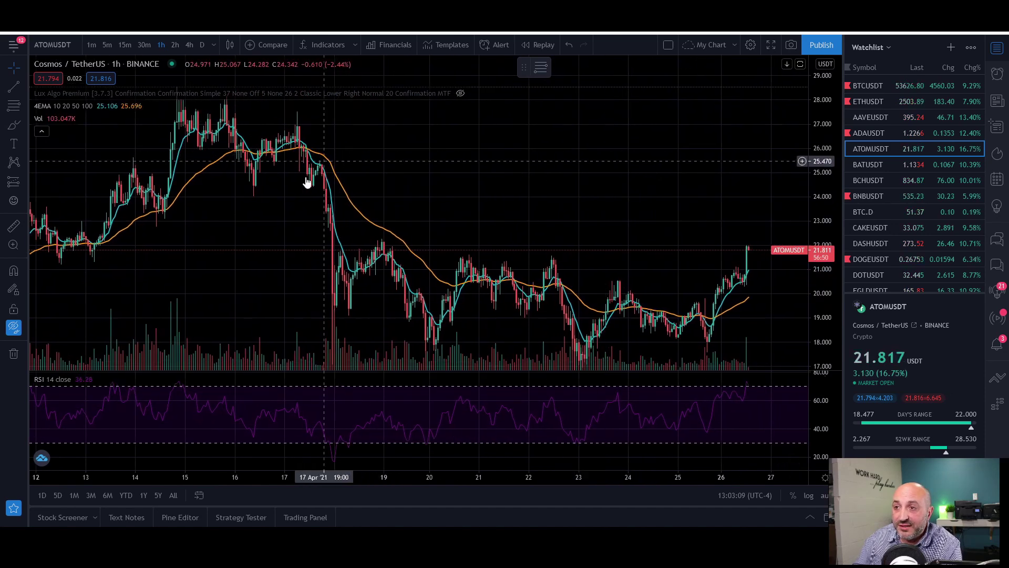
drag(317, 175, 321, 185)
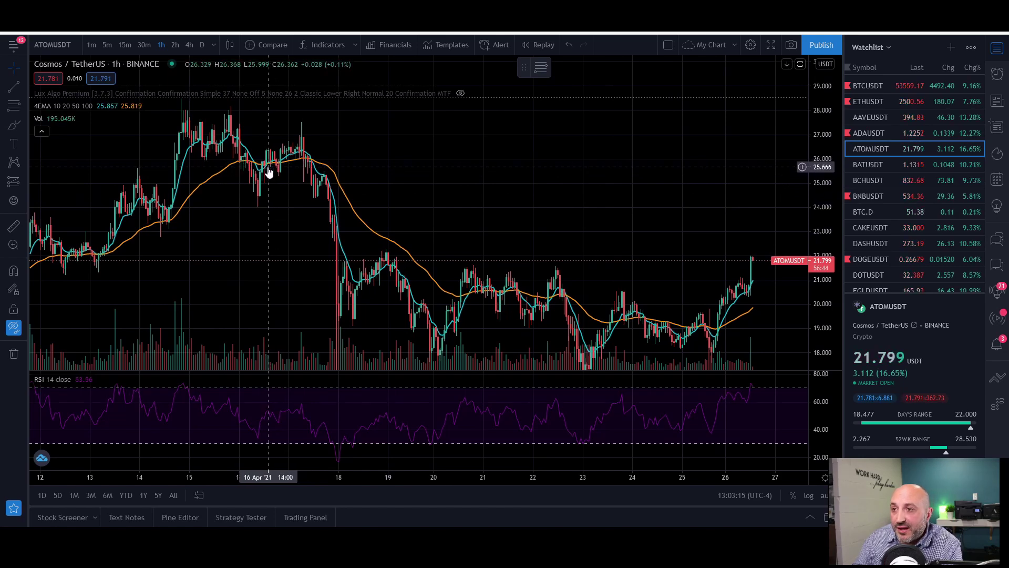
scroll(541, 173, down, 4)
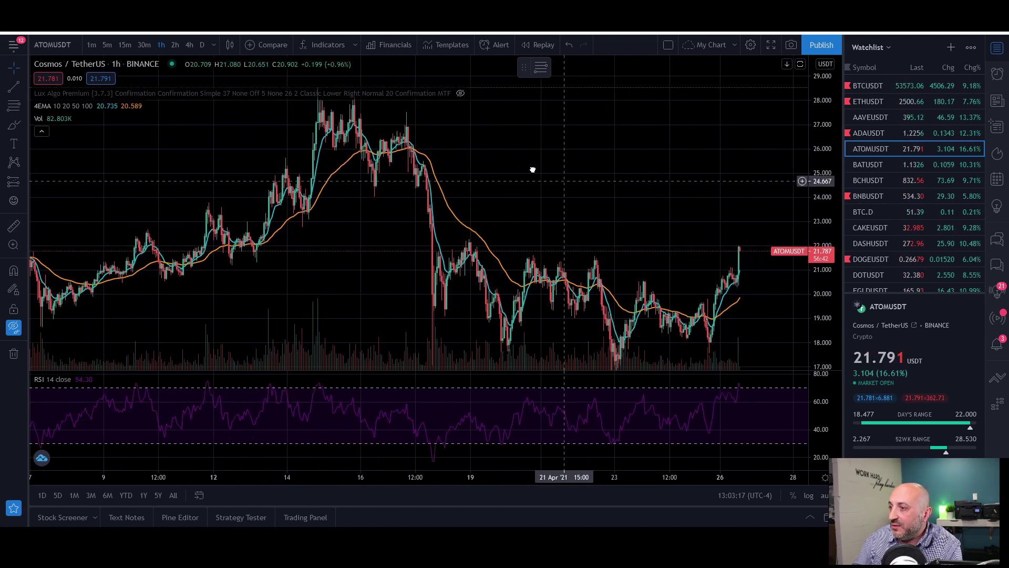
drag(578, 150, 471, 147)
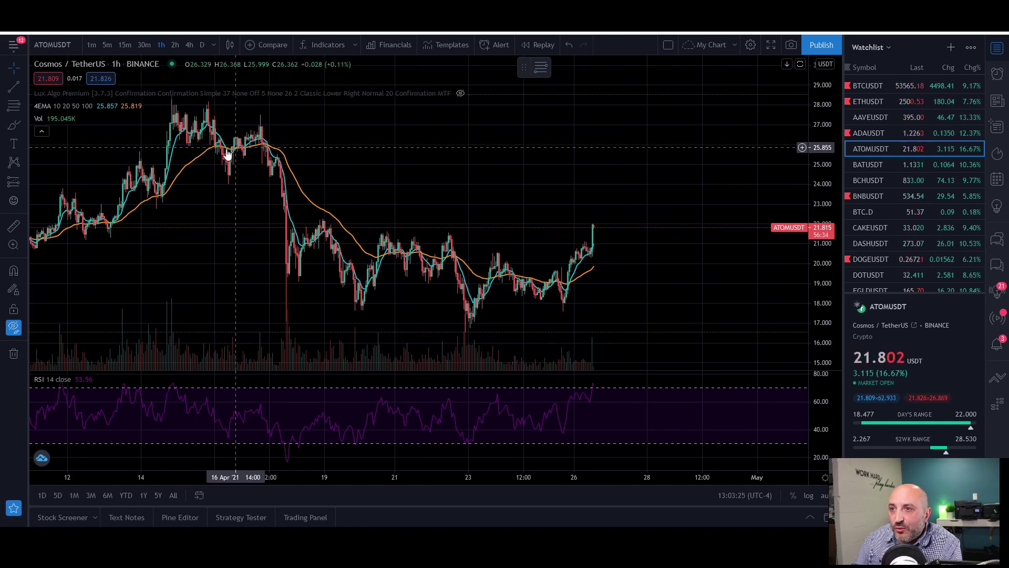
Measure the drop from the 25.88 mid-April high to the 17.238 low, about −15.67% over 32 bars.
click(12, 226)
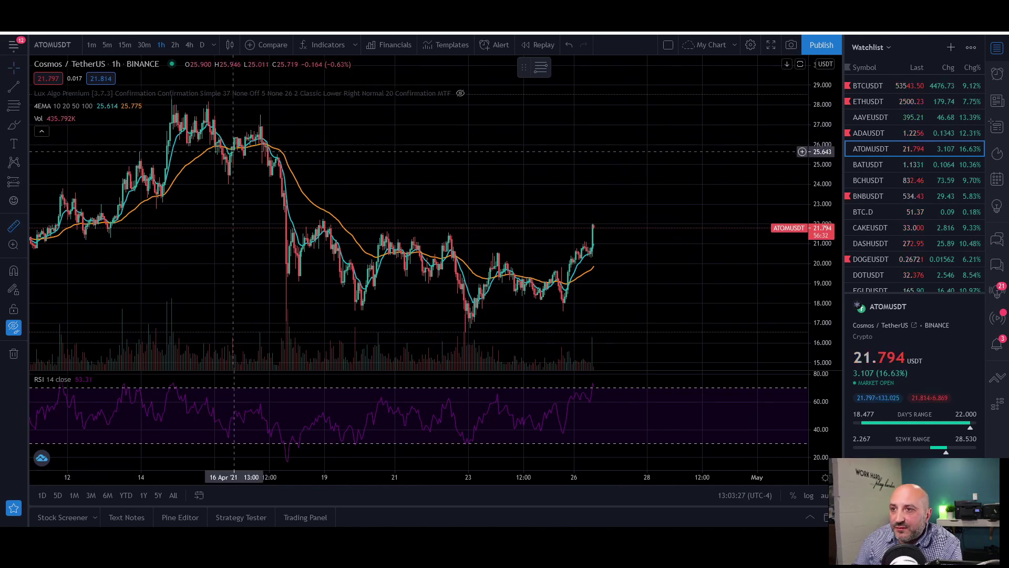
click(242, 145)
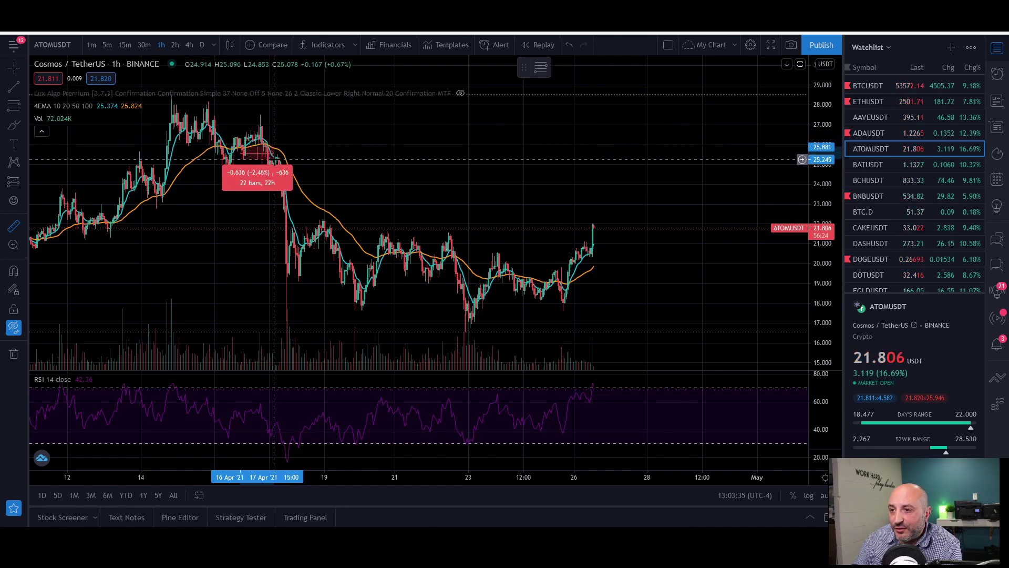
click(246, 318)
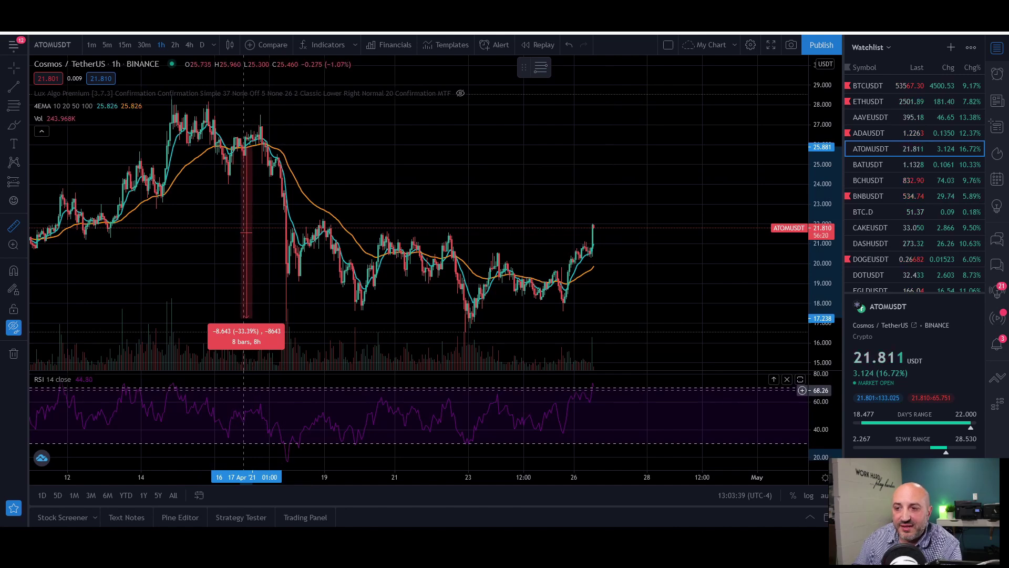
click(240, 147)
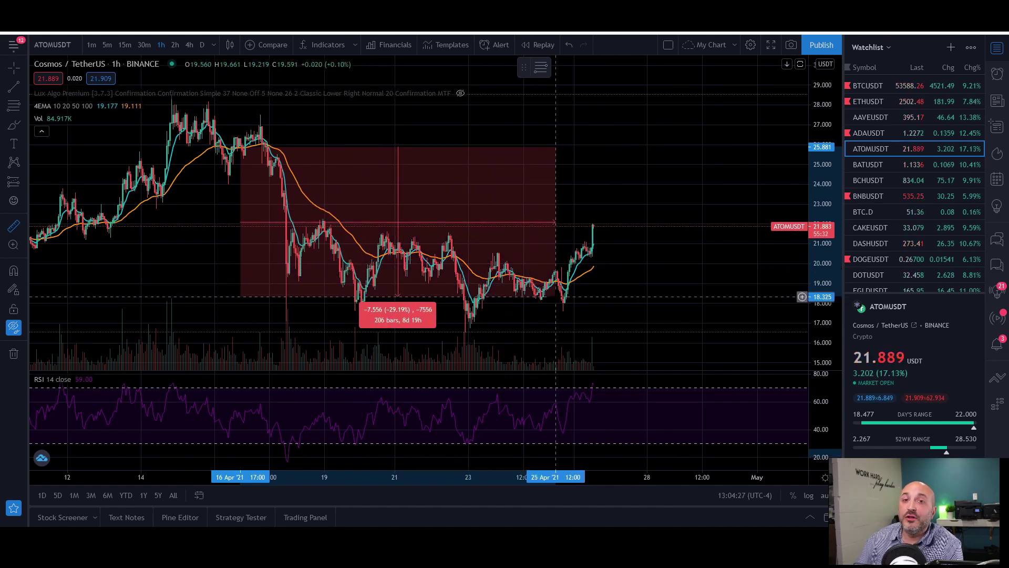
Dismiss the drop measurement and measure the 25 April rally to the latest candle: 15.34%, 23 bars.
click(287, 225)
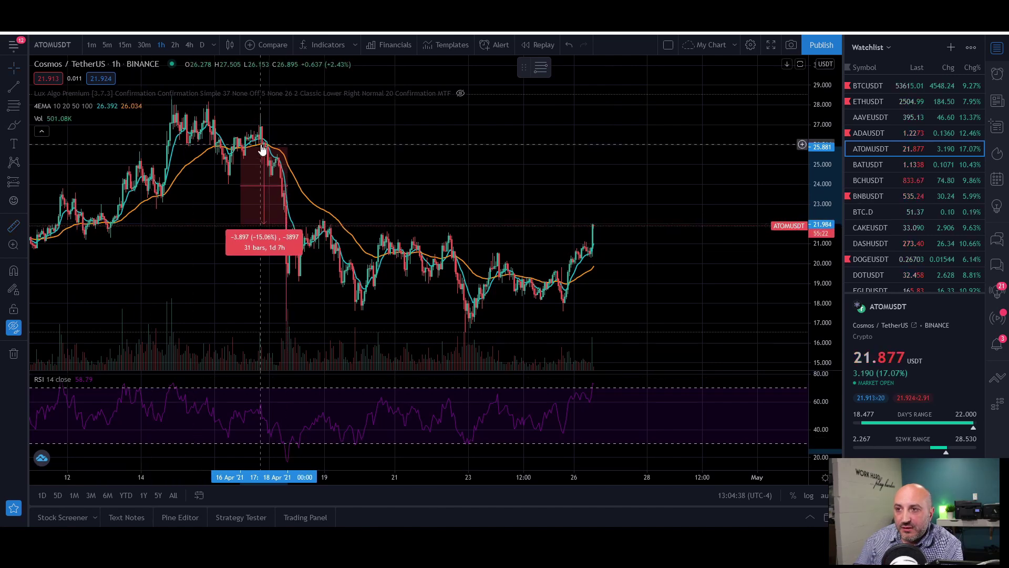
click(599, 287)
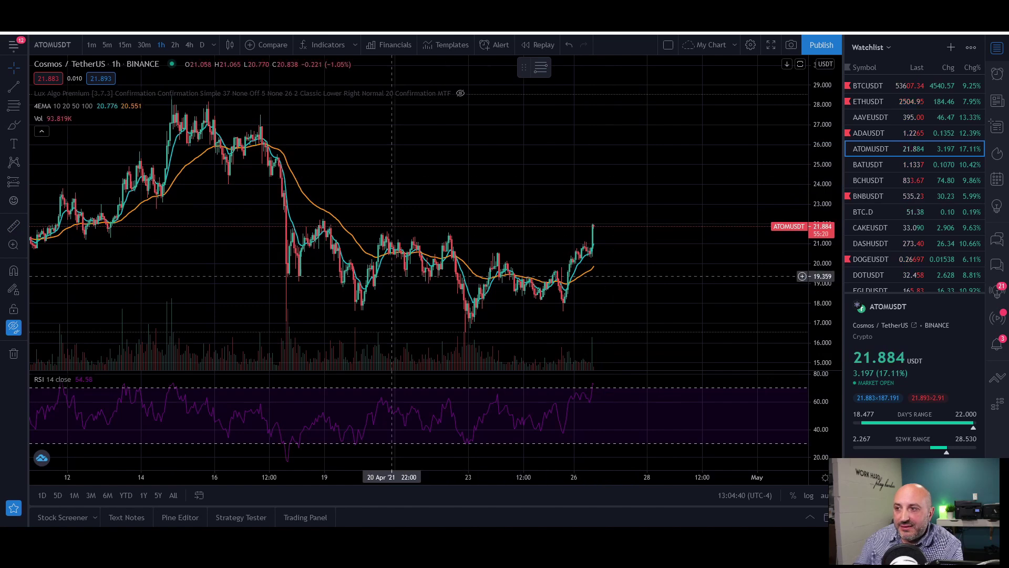
drag(651, 287, 504, 269)
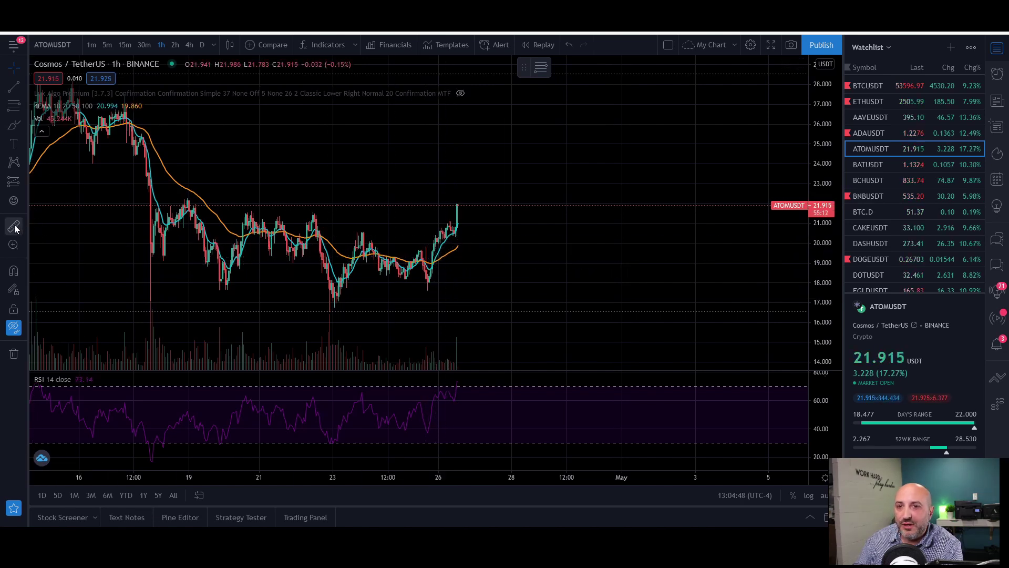
drag(434, 262, 469, 204)
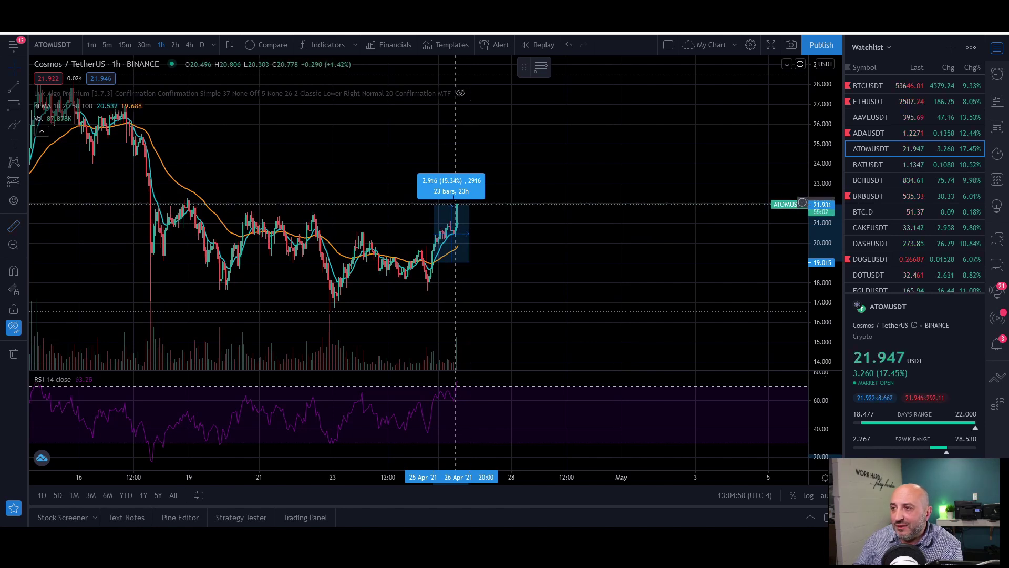
Clear the rally measurement and pan the ATOMUSDT chart back to earlier April dates.
click(470, 220)
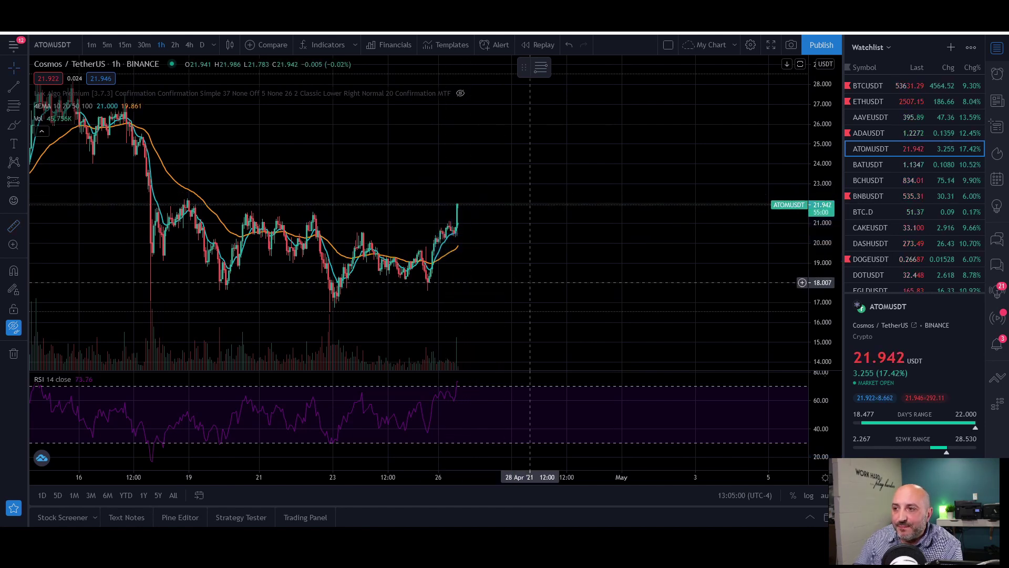
drag(323, 178, 484, 168)
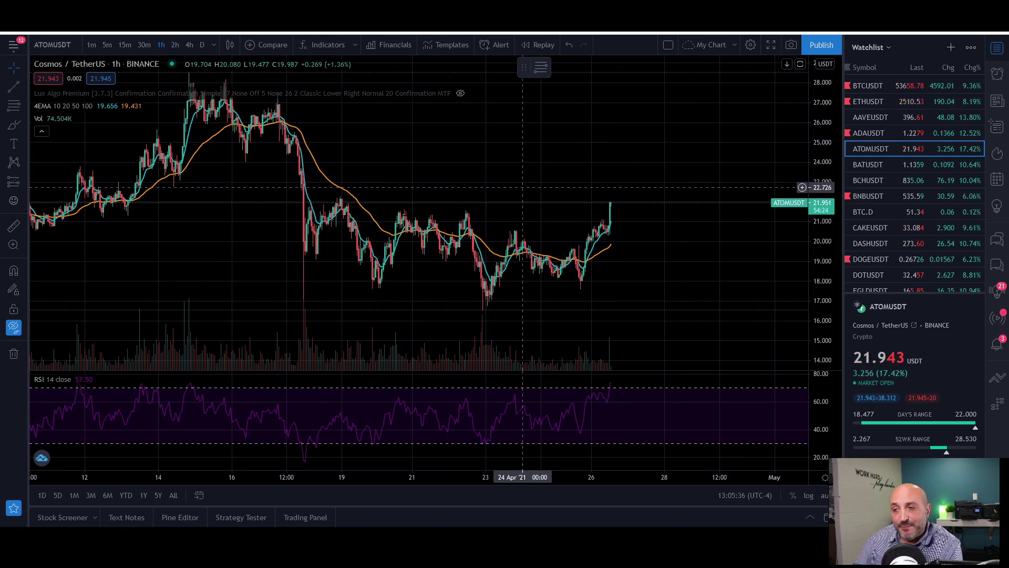
scroll(338, 277, left, 5)
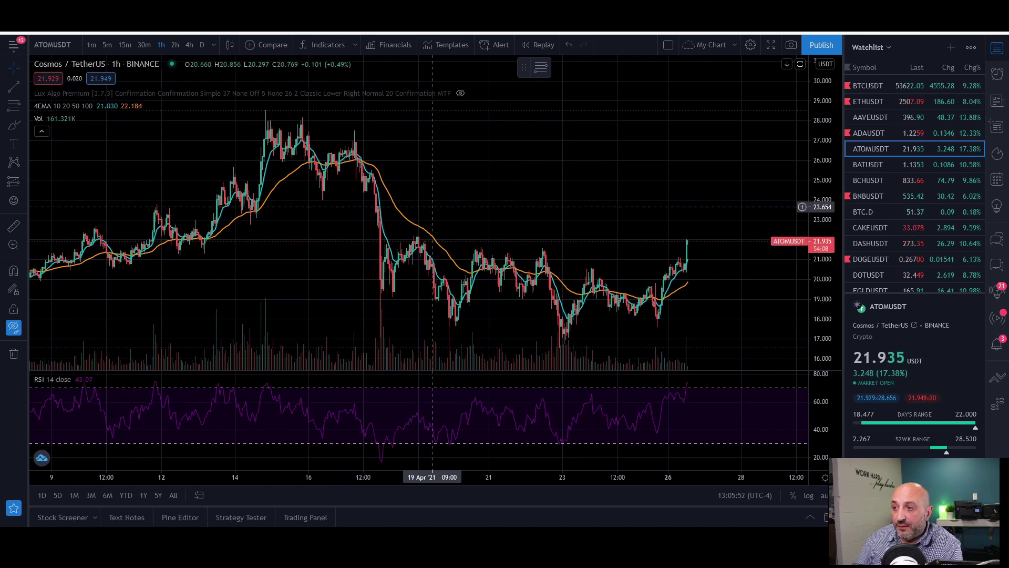
scroll(368, 200, right, 3)
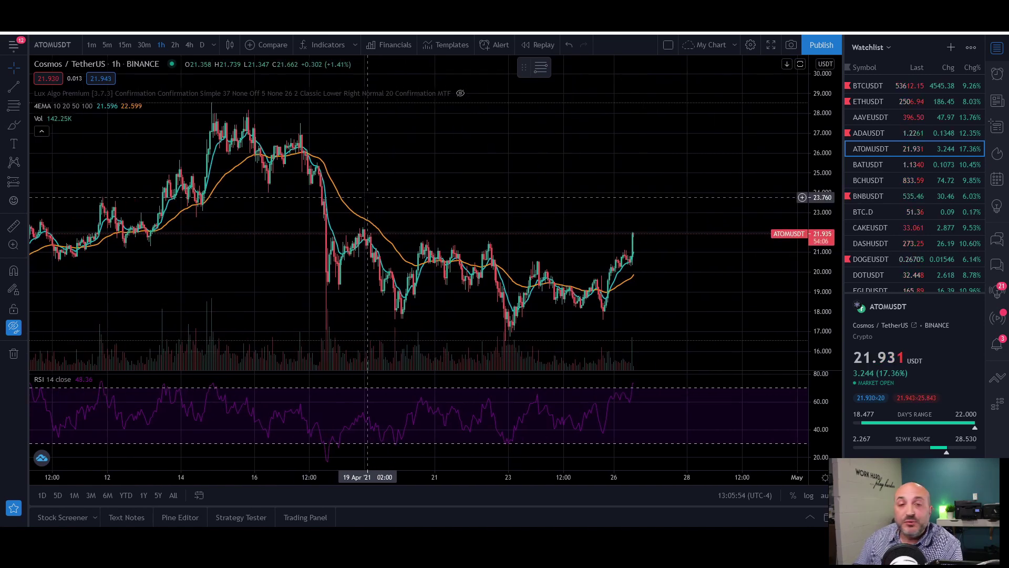
drag(235, 210, 301, 222)
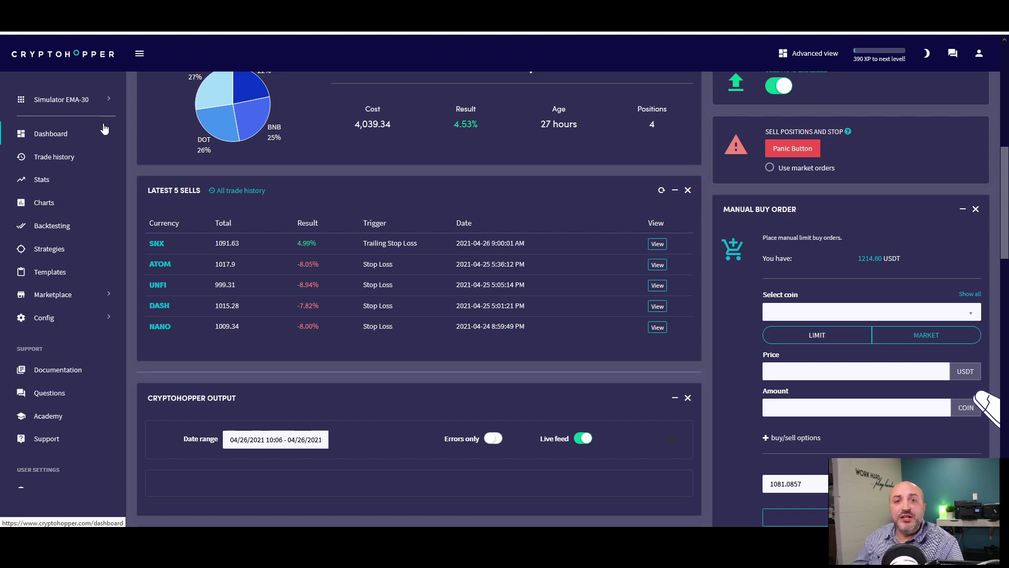
Preview the SNX chart, then open the SNX sell's details: 4.99% gain via Trailing Stop Loss.
scroll(345, 375, down, 5)
scroll(364, 362, up, 6)
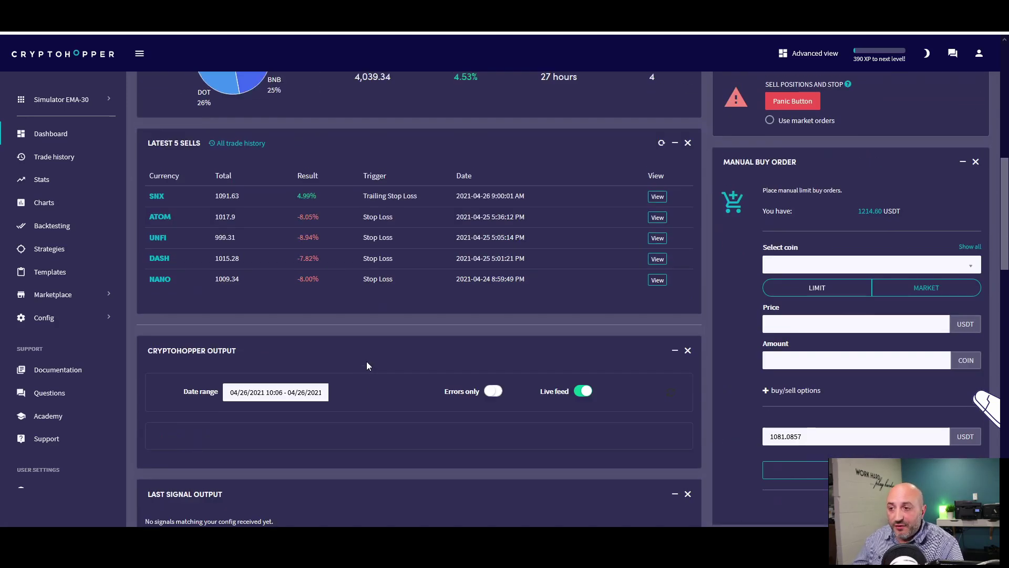
scroll(213, 305, up, 1)
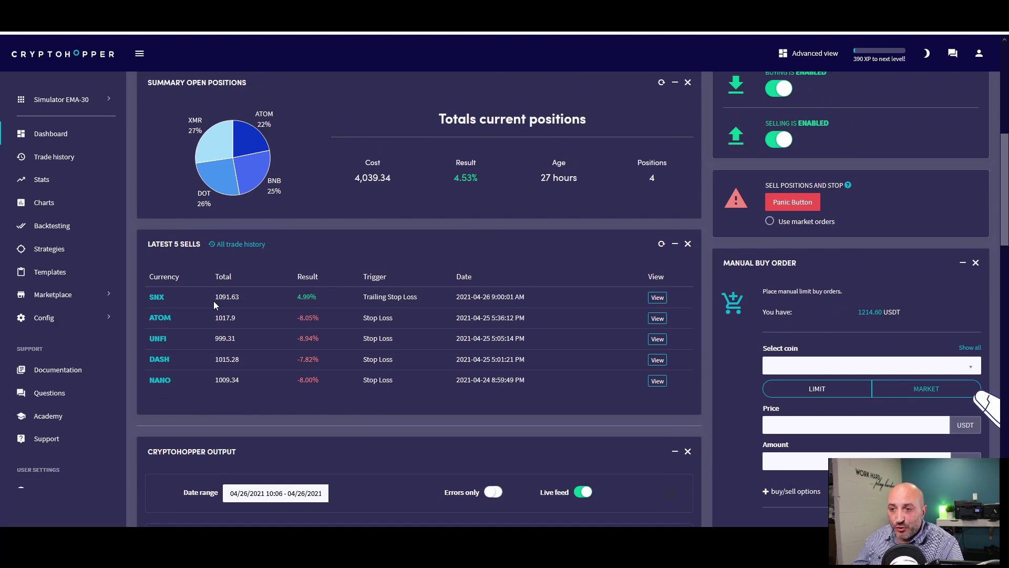
click(156, 297)
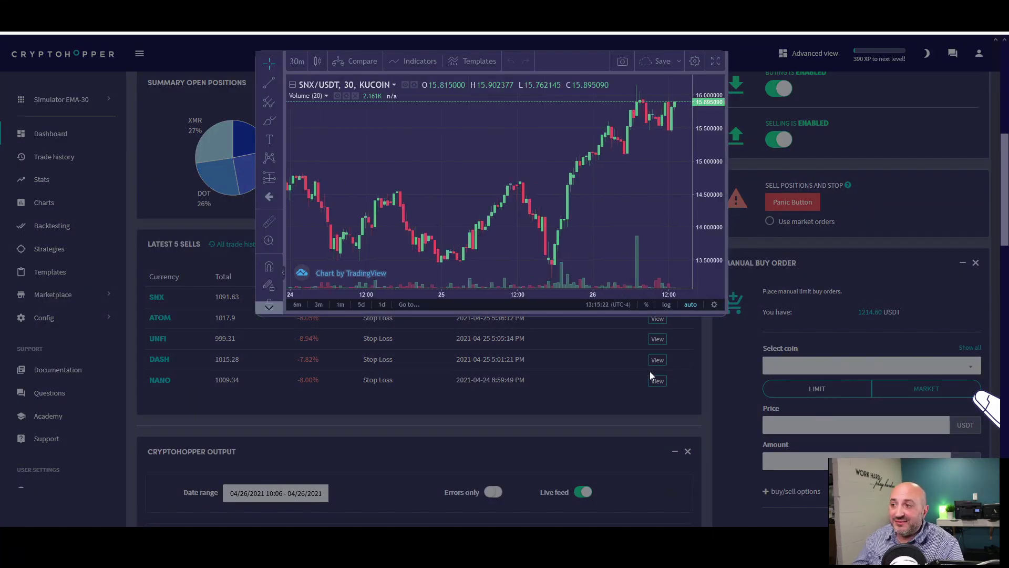
click(212, 298)
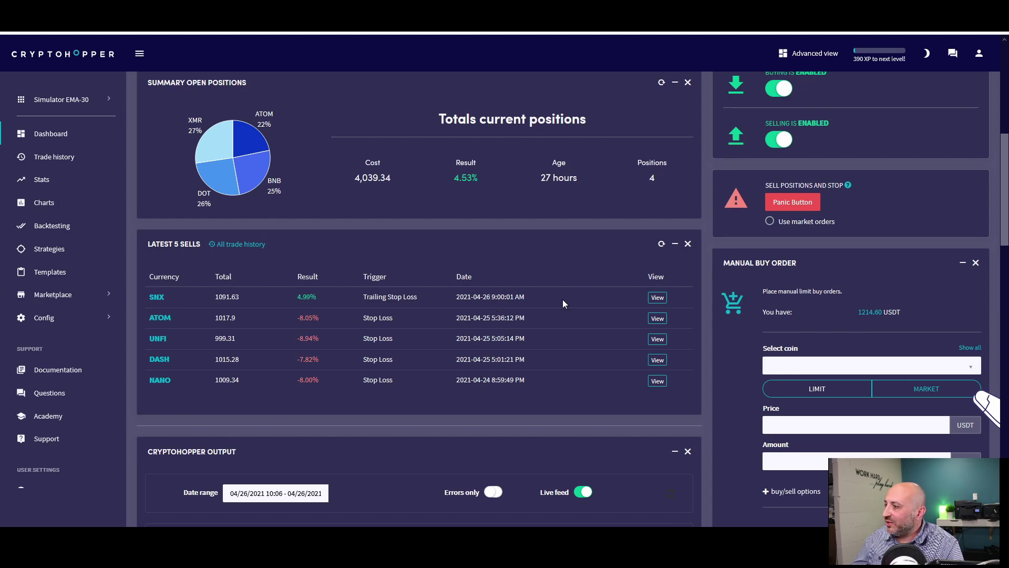
drag(297, 295, 310, 297)
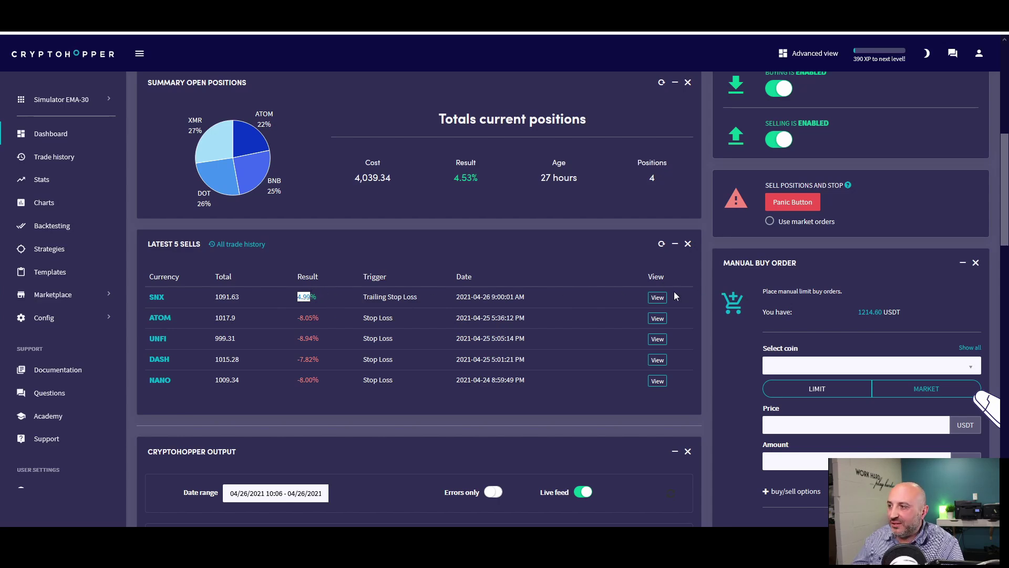
click(657, 298)
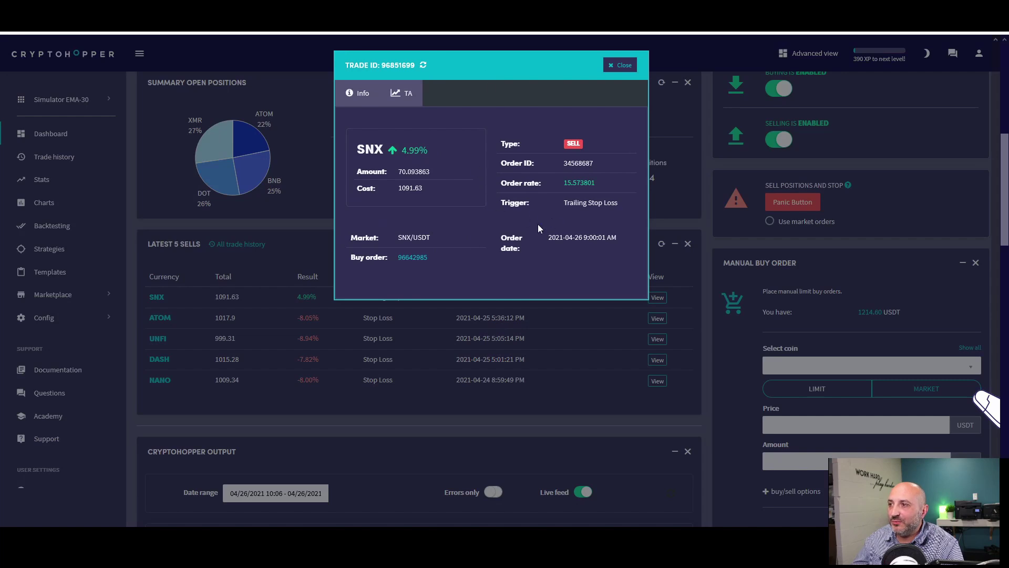
Open the linked SNX buy trade and inspect its 1039.79 cost.
click(413, 257)
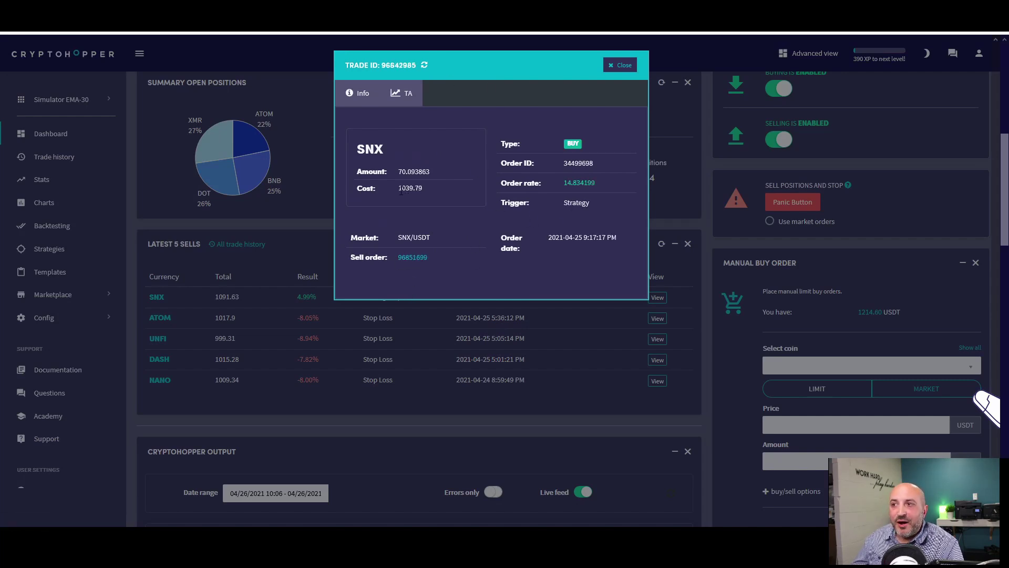
drag(398, 188, 422, 190)
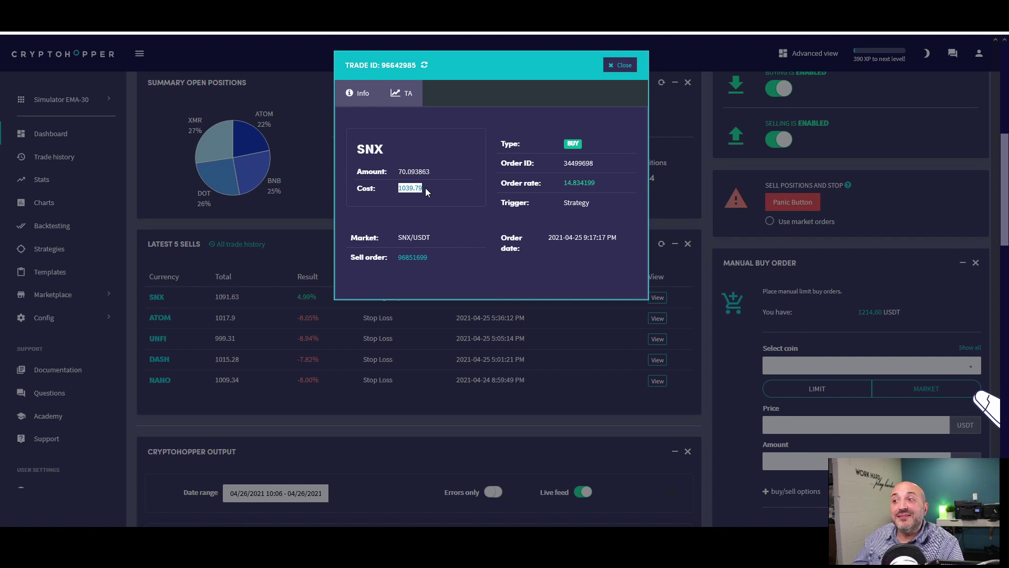
drag(398, 188, 415, 189)
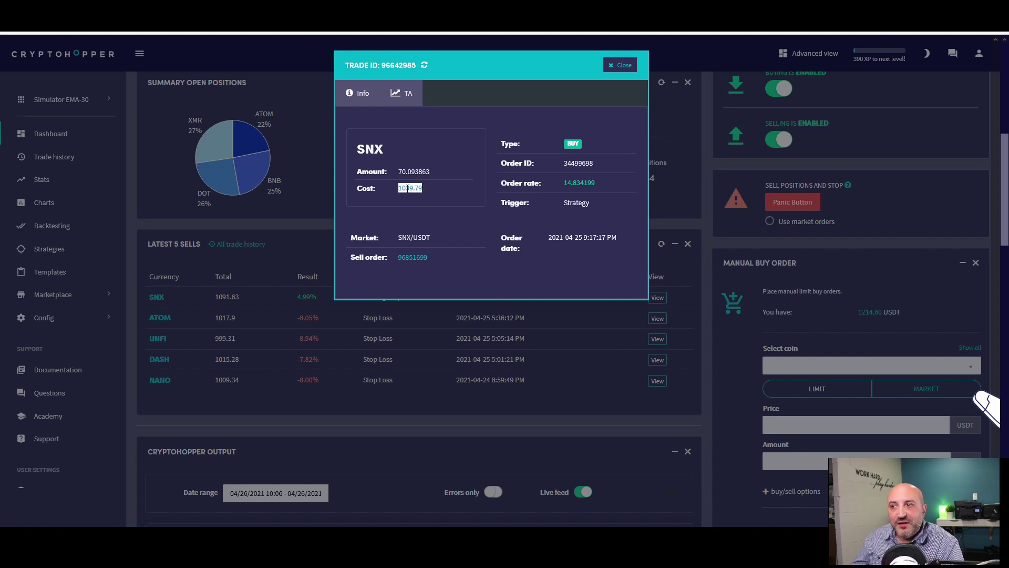
drag(398, 189, 441, 190)
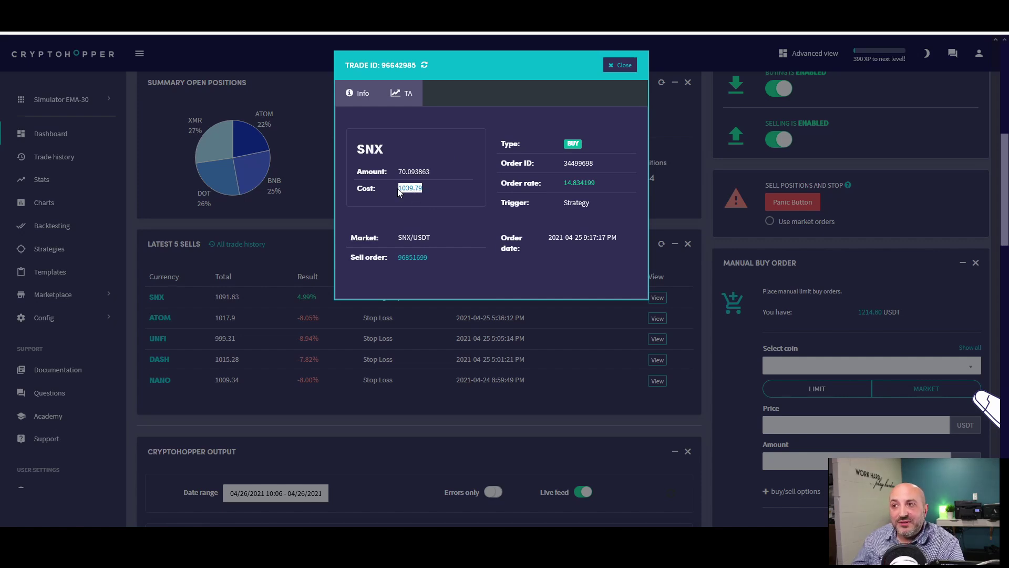
click(409, 218)
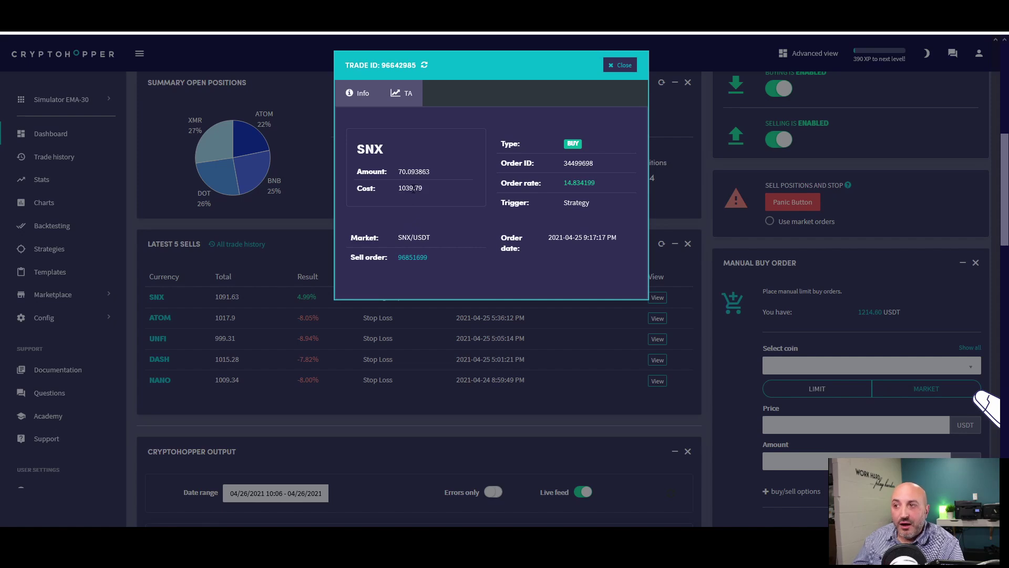
Compare the sell trade's 1091.63 cost, note its 4.99% result, and close the trade details.
click(411, 258)
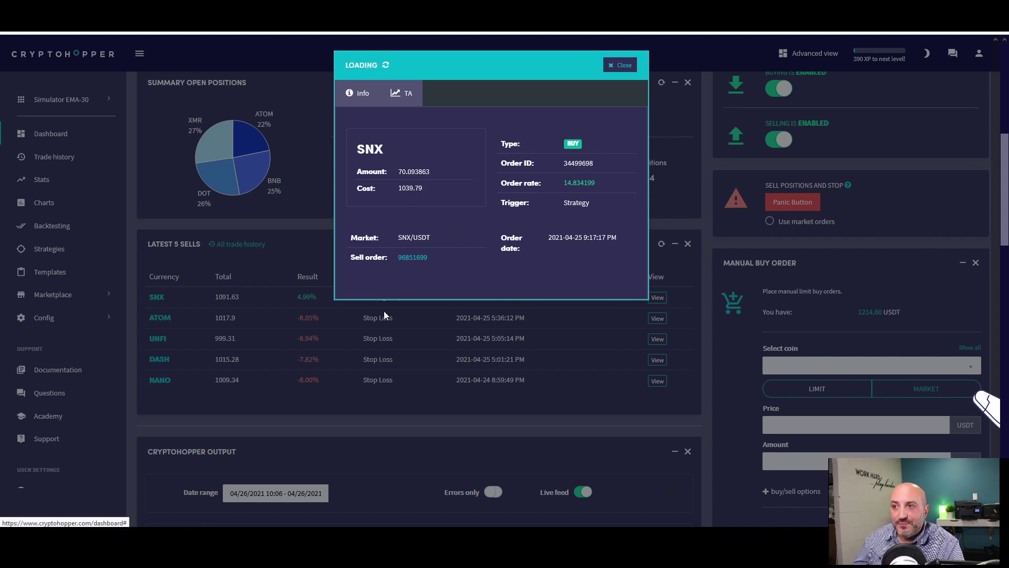
drag(396, 189, 425, 189)
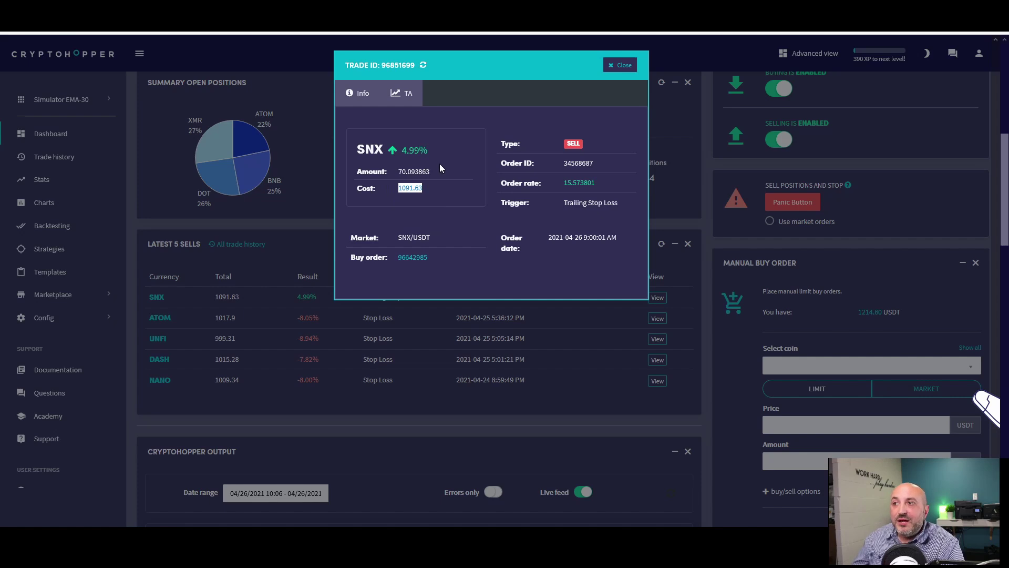
click(412, 257)
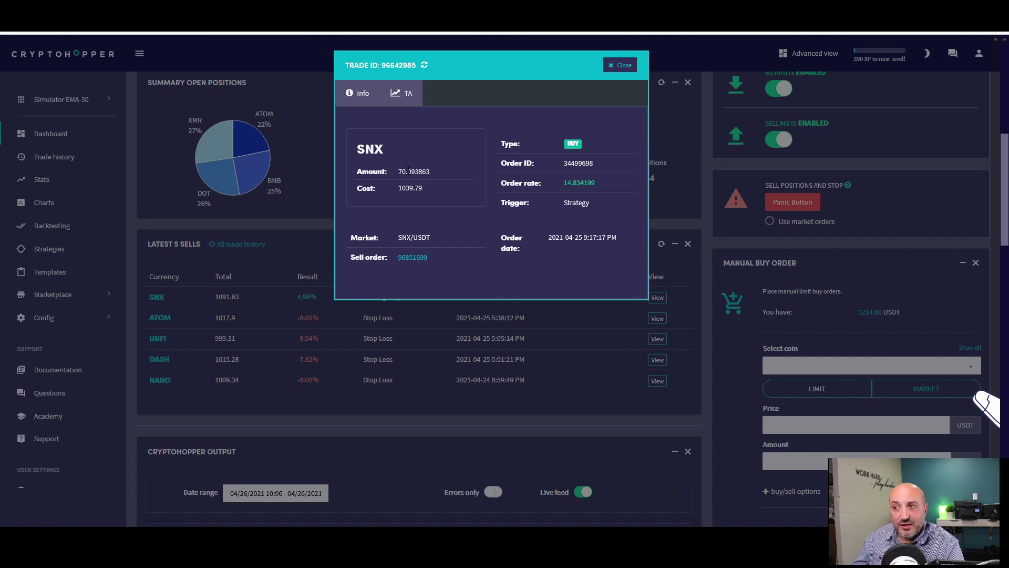
click(413, 257)
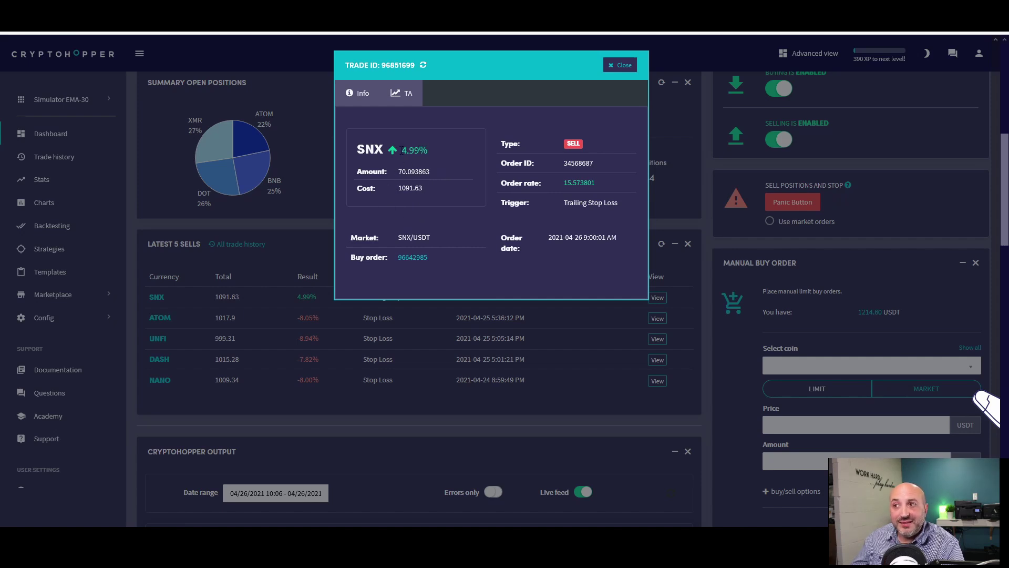
drag(402, 150, 440, 151)
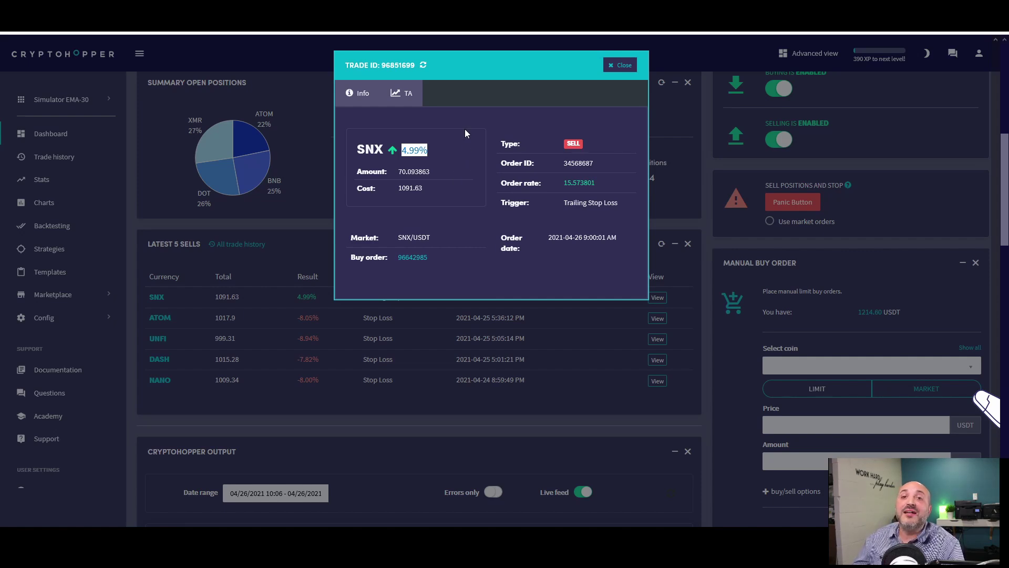
click(619, 66)
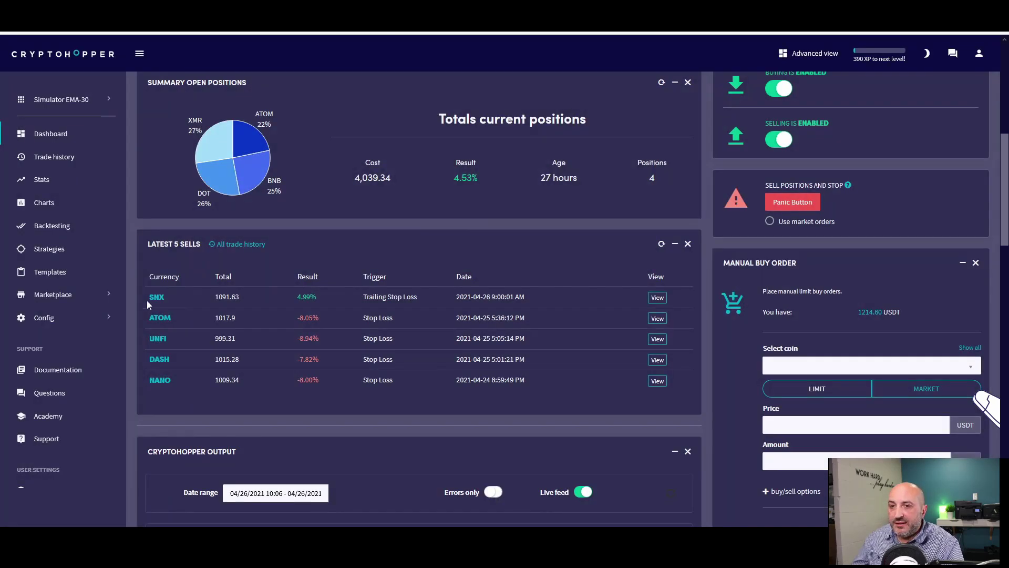
Open the Config section to reach the hopper's base configuration.
click(47, 325)
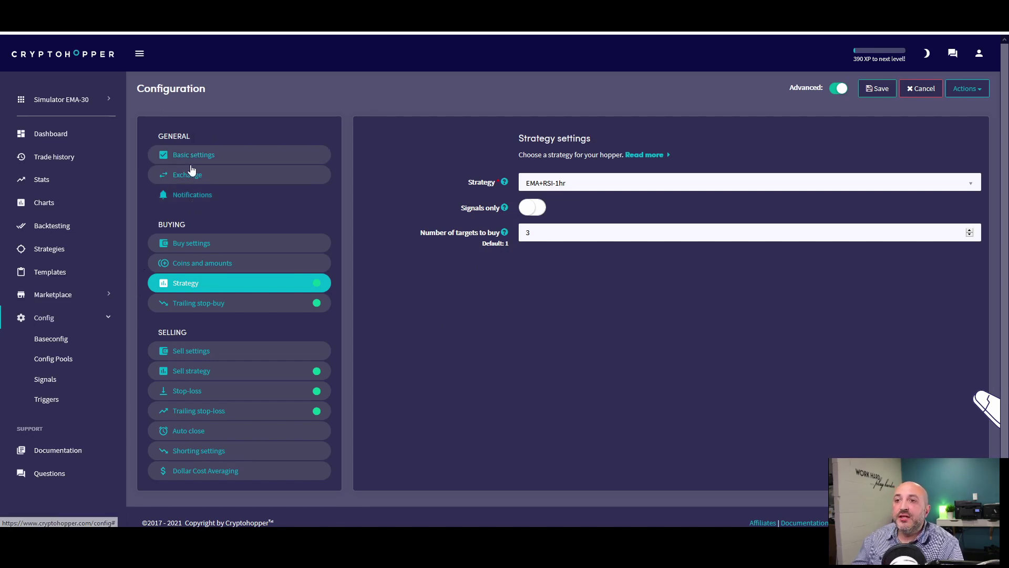
In Buy settings, review max open time and keep the order type as Market.
click(187, 245)
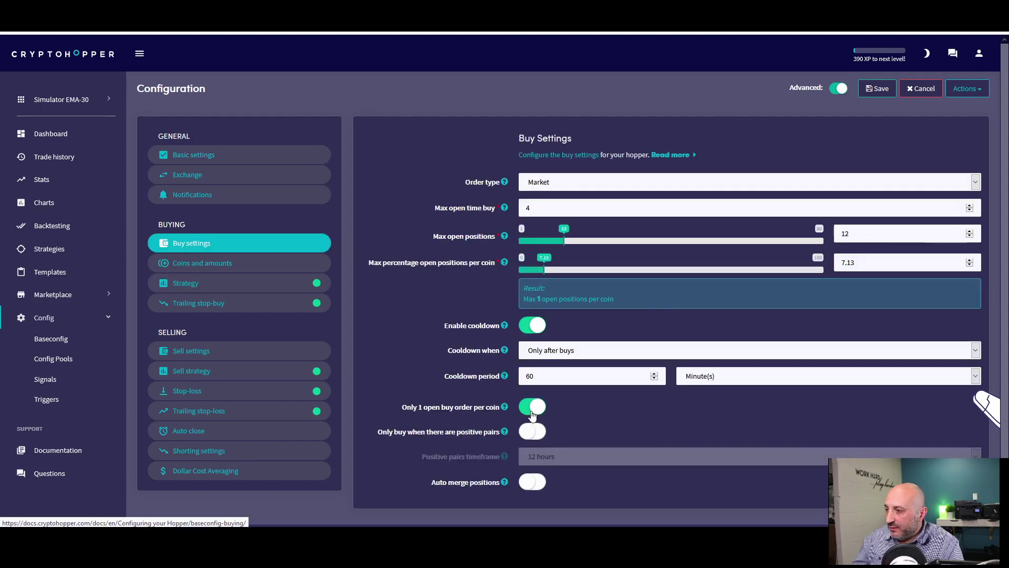
drag(548, 207, 503, 204)
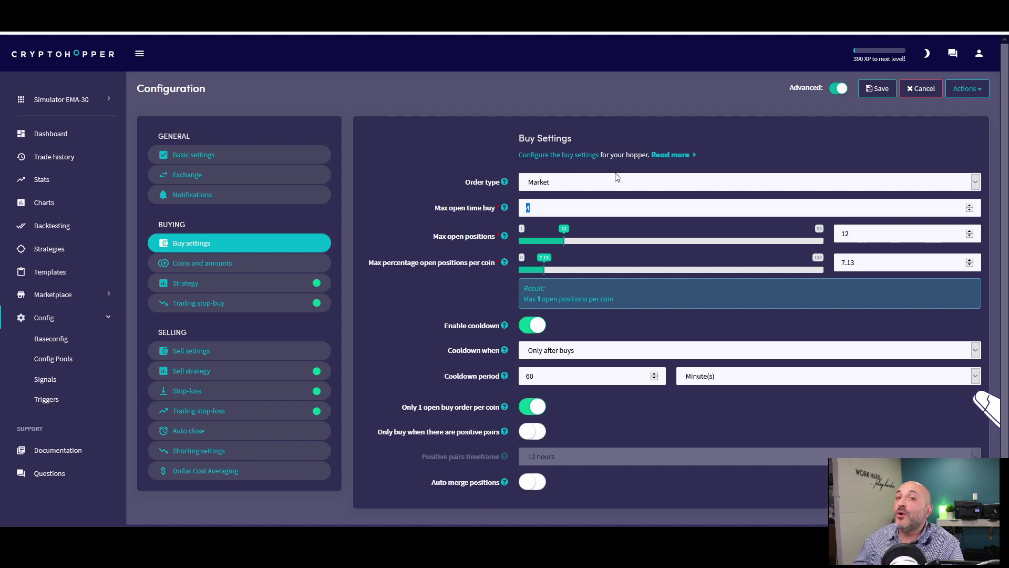
click(933, 182)
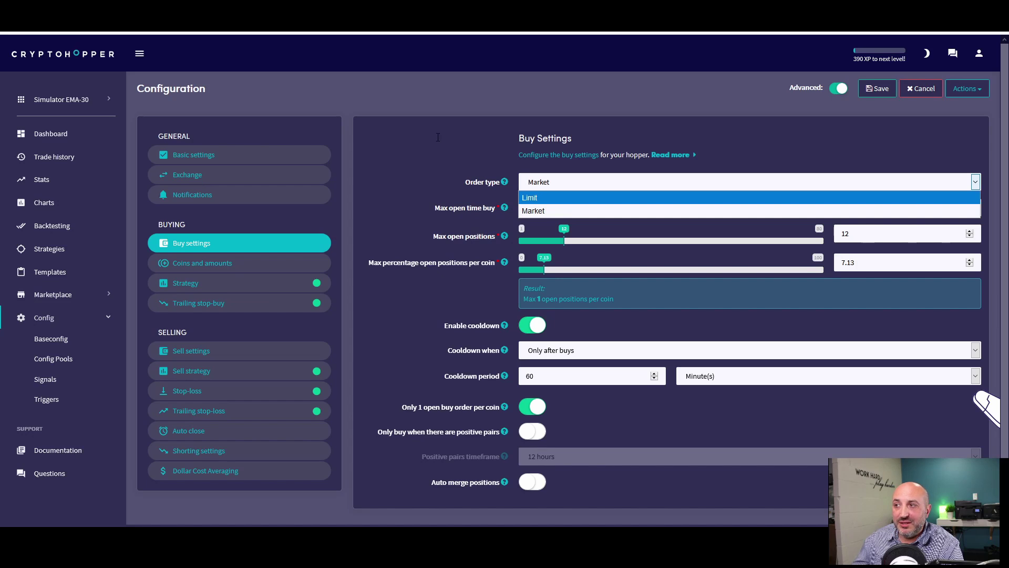
click(408, 232)
click(484, 247)
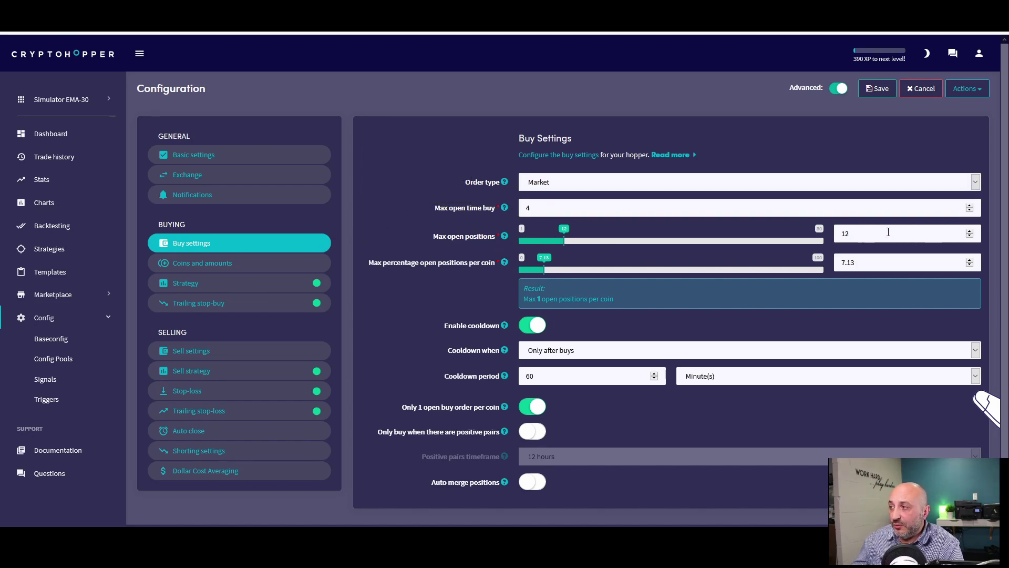
Check the 12 max open positions and lower max percentage per coin to 6.24.
drag(891, 234, 842, 254)
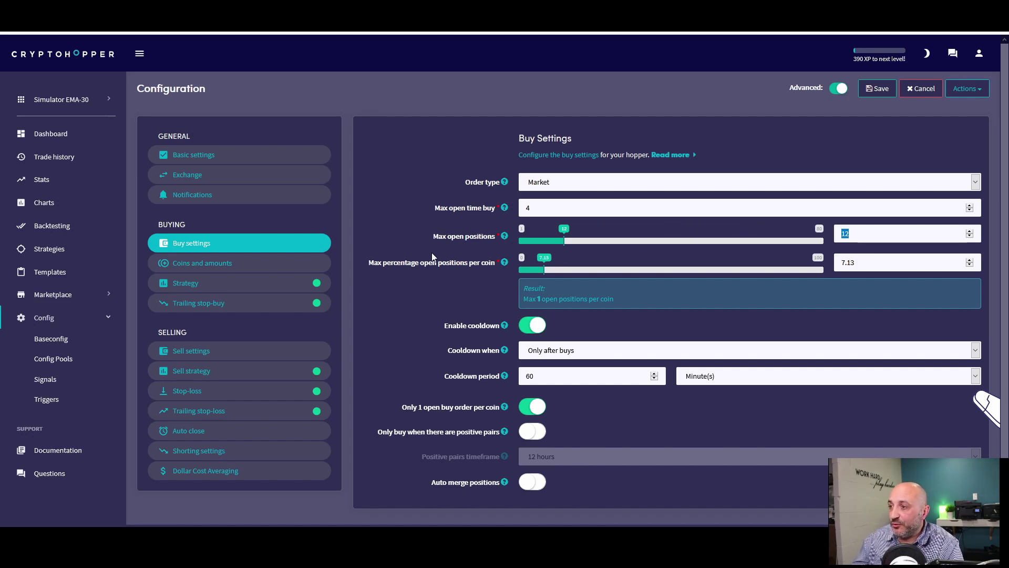
click(390, 289)
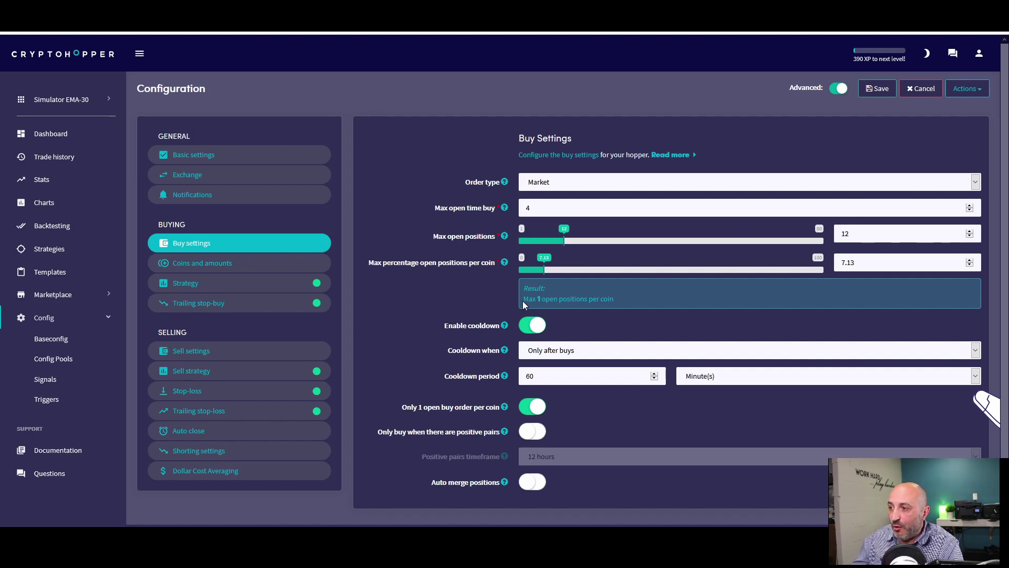
drag(524, 302, 601, 300)
mouse_move(541, 259)
mouse_down()
mouse_move(611, 265)
mouse_move(537, 267)
mouse_move(573, 269)
mouse_move(545, 262)
mouse_up()
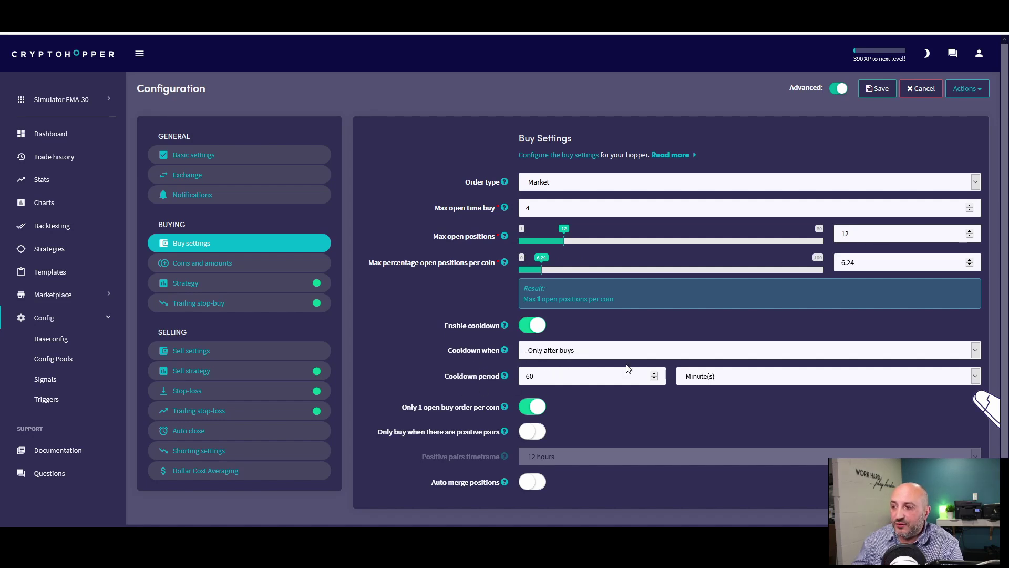
scroll(389, 278, down, 2)
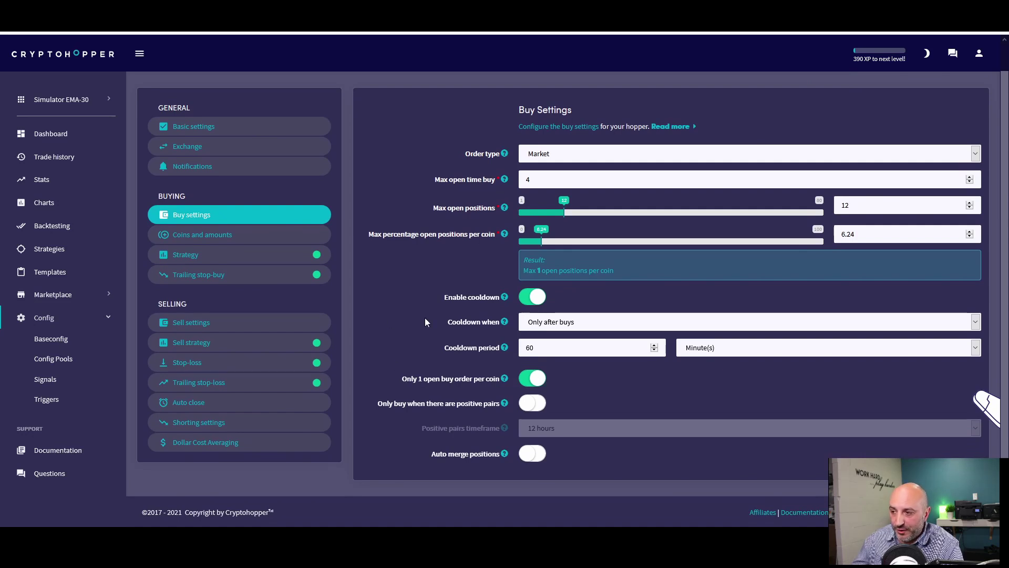
Set Maximum USDT amount allocated to 1000.0 under Coins and amounts, then return to Strategy.
click(202, 236)
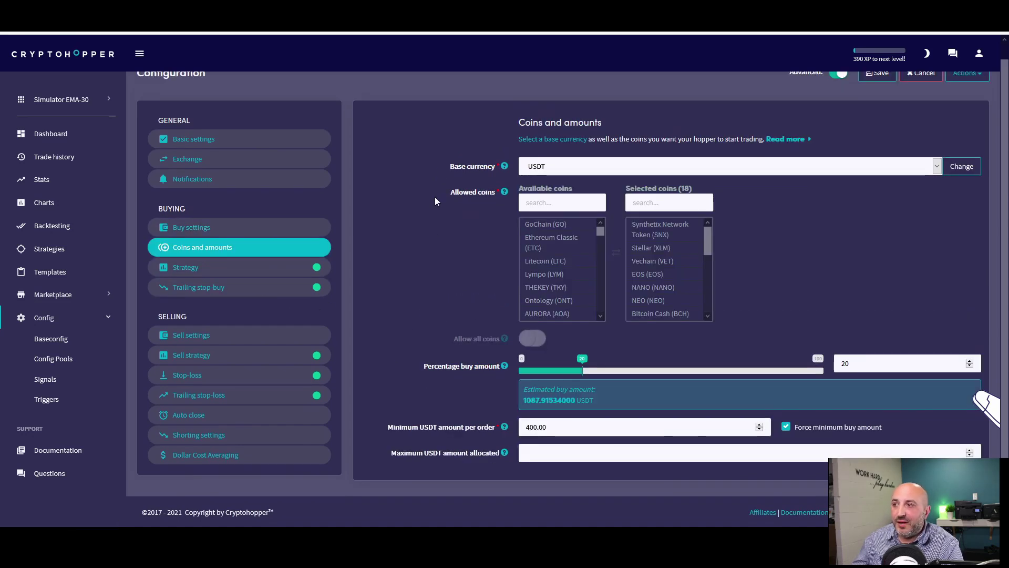
click(547, 314)
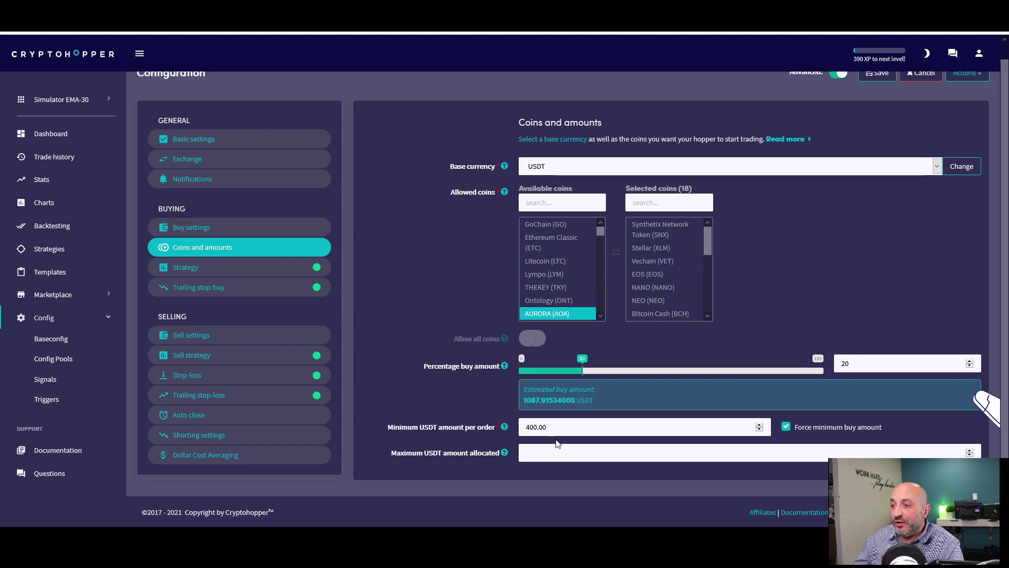
click(554, 461)
text(1000.0)
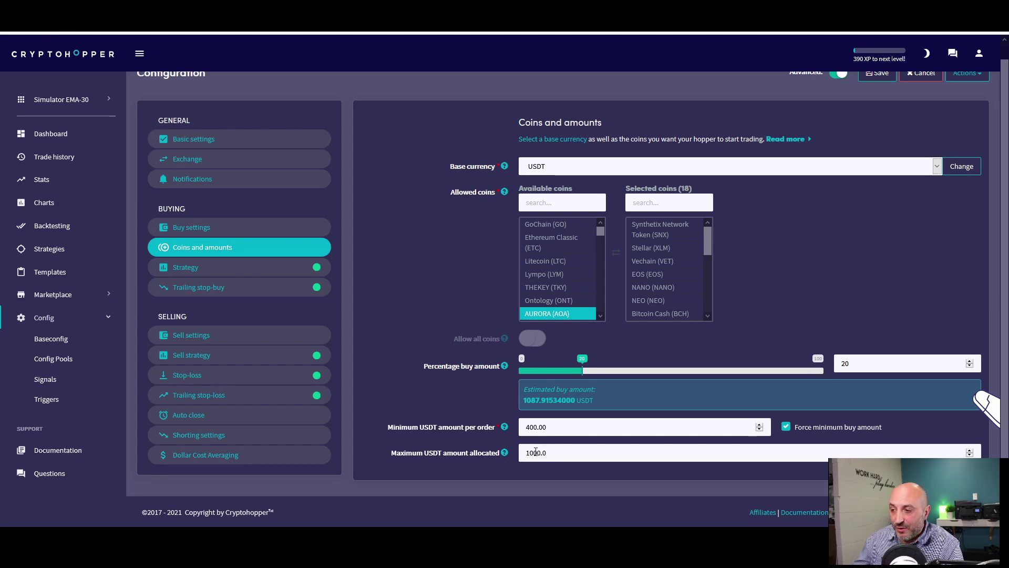
drag(547, 453, 493, 462)
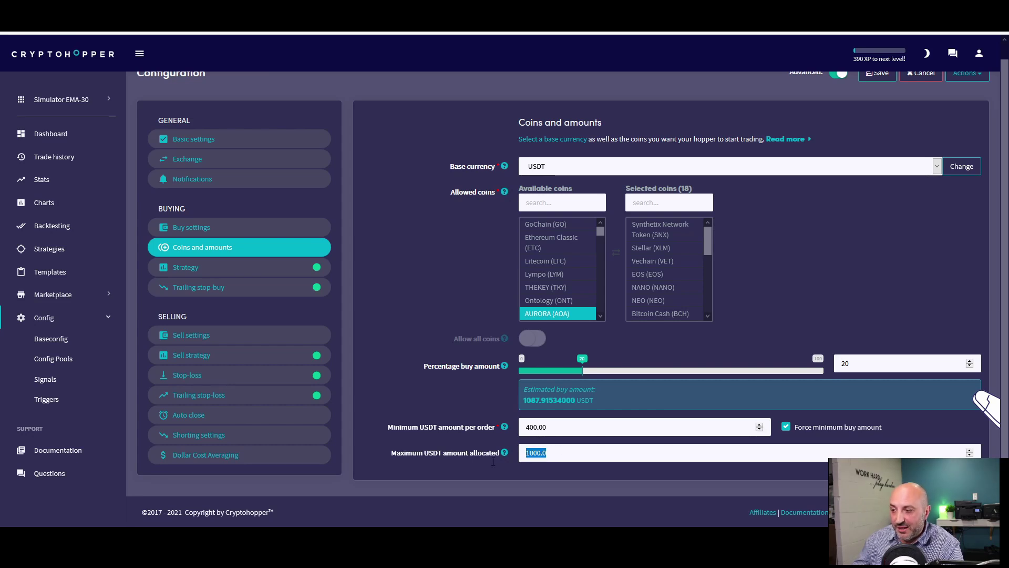
click(294, 267)
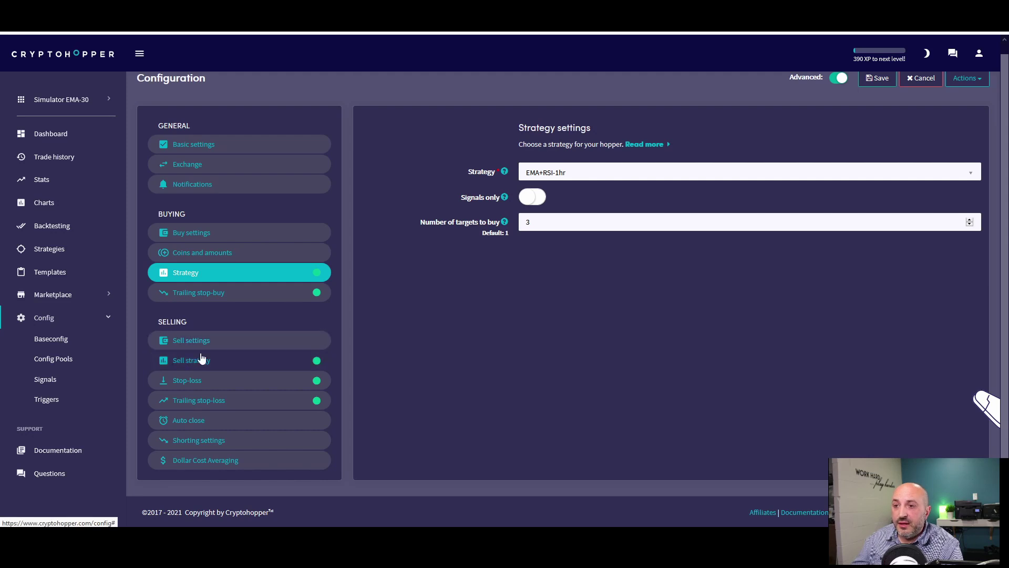
Review the 0.2 trailing stop-buy percentage, then move on to Sell settings.
click(200, 293)
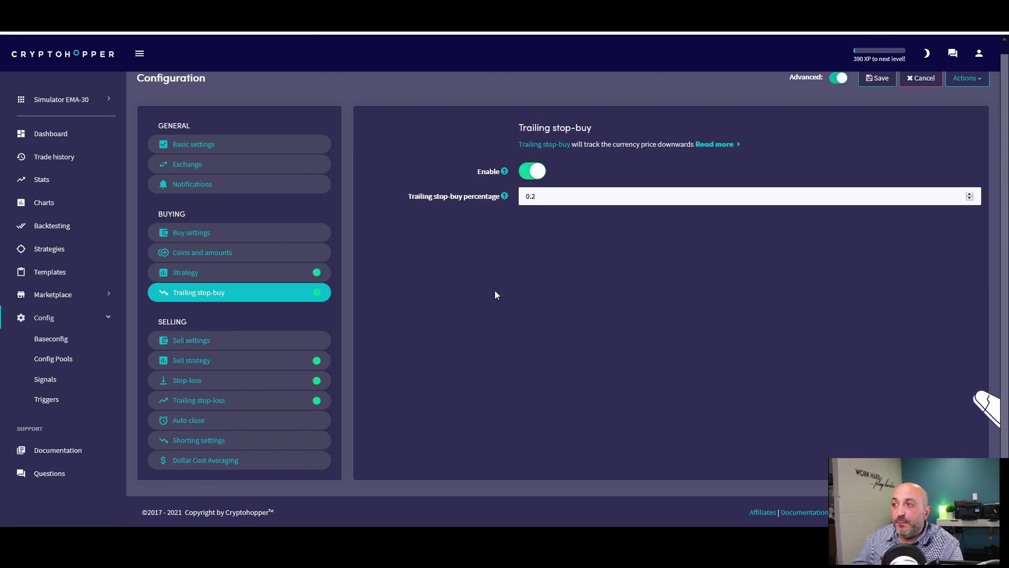
click(534, 197)
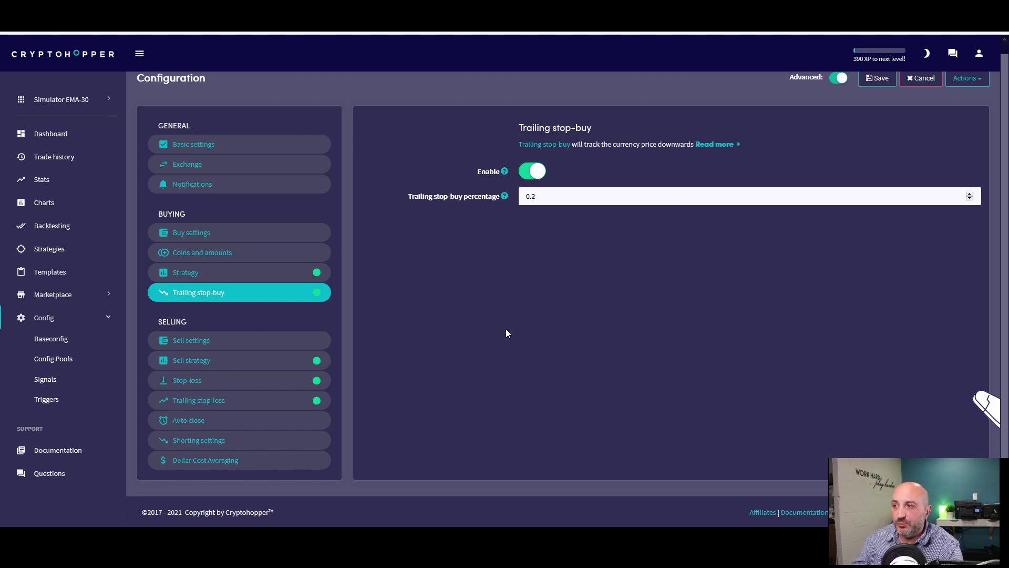
click(219, 341)
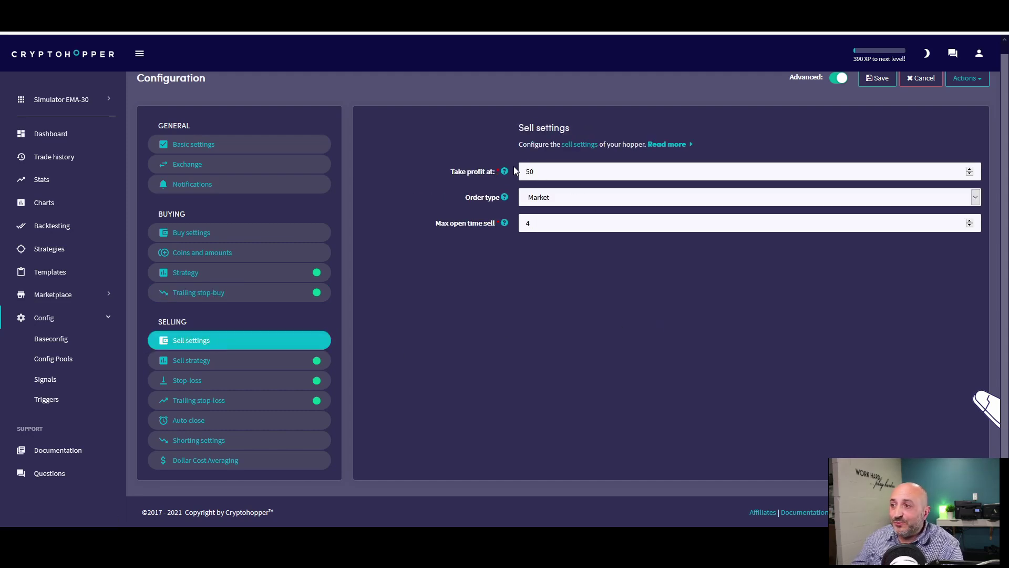
Note the take profit value of 50, then go to Sell strategy.
double_click(530, 171)
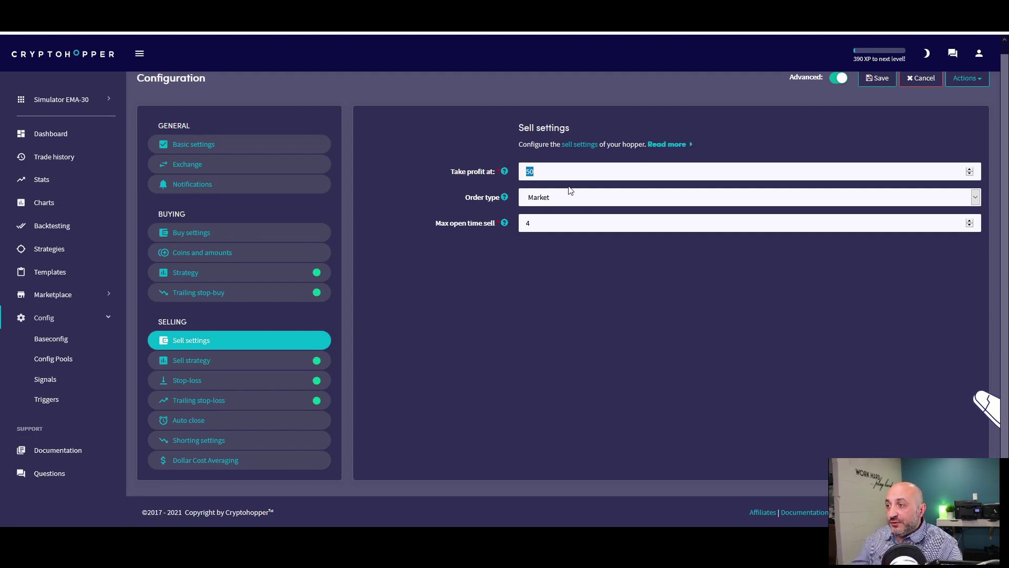
click(194, 363)
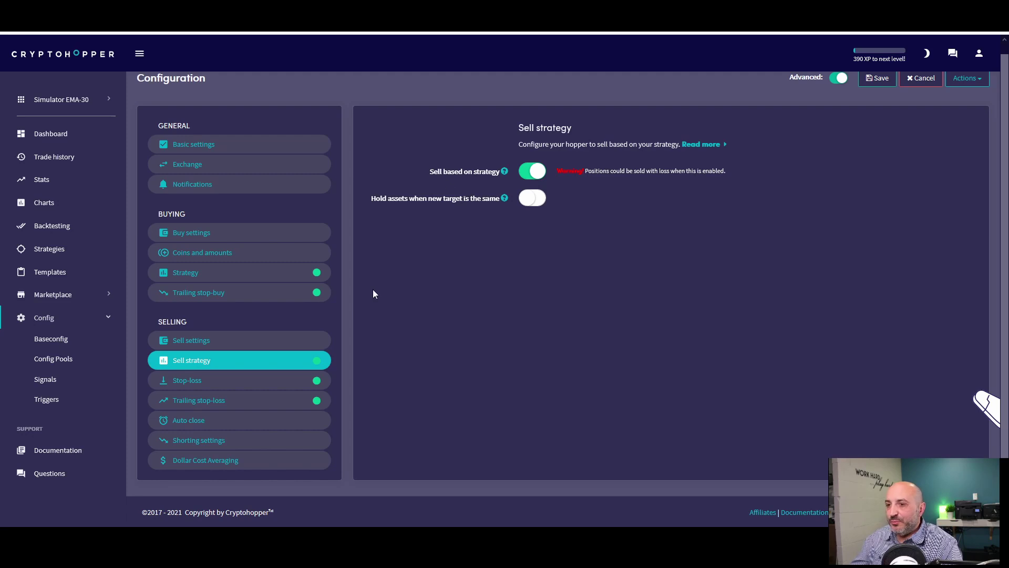
Review the 15% stop-loss, trailing stop-loss, auto close and shorting, ending on Dollar Cost Averaging.
click(208, 381)
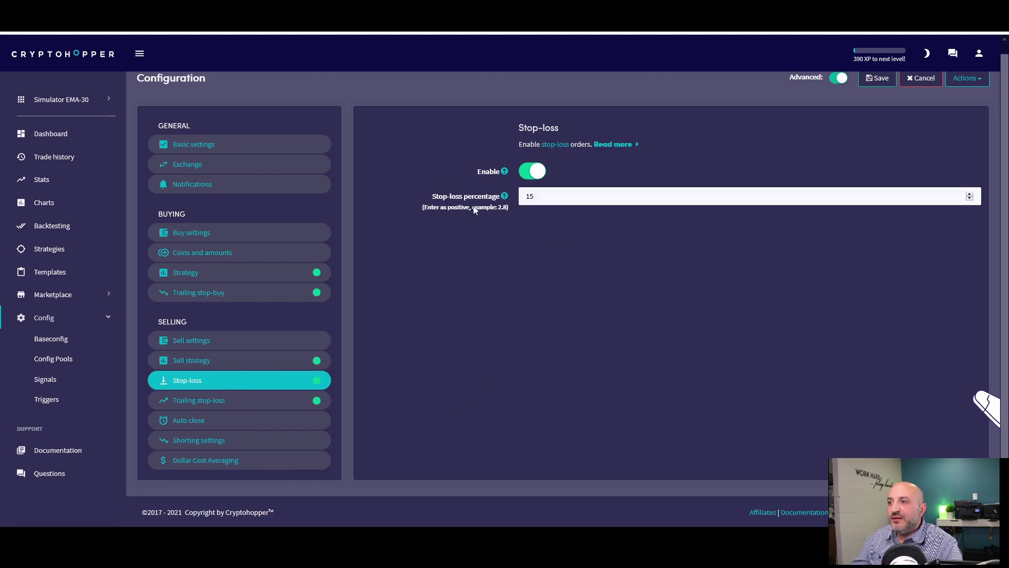
click(550, 197)
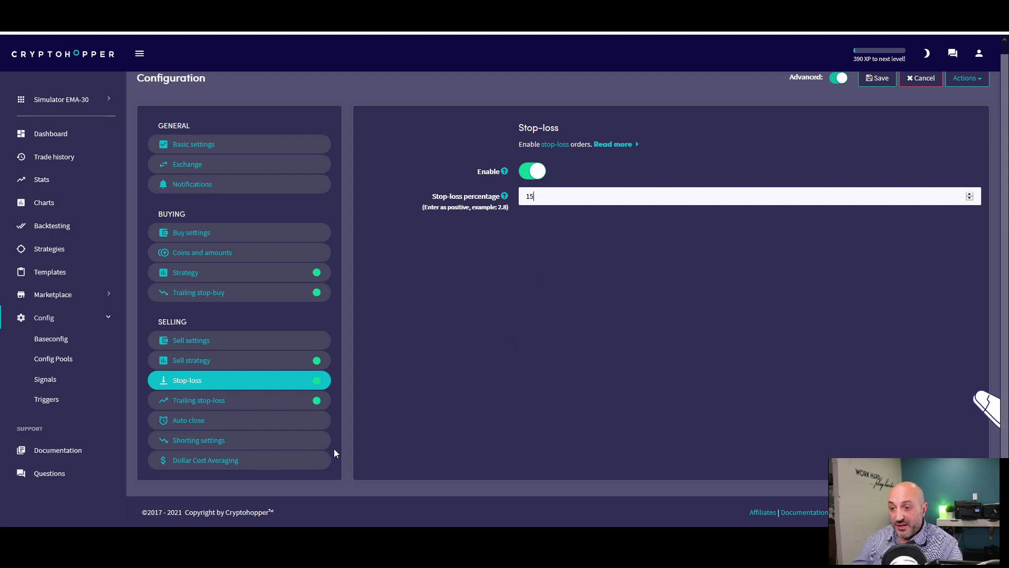
click(235, 407)
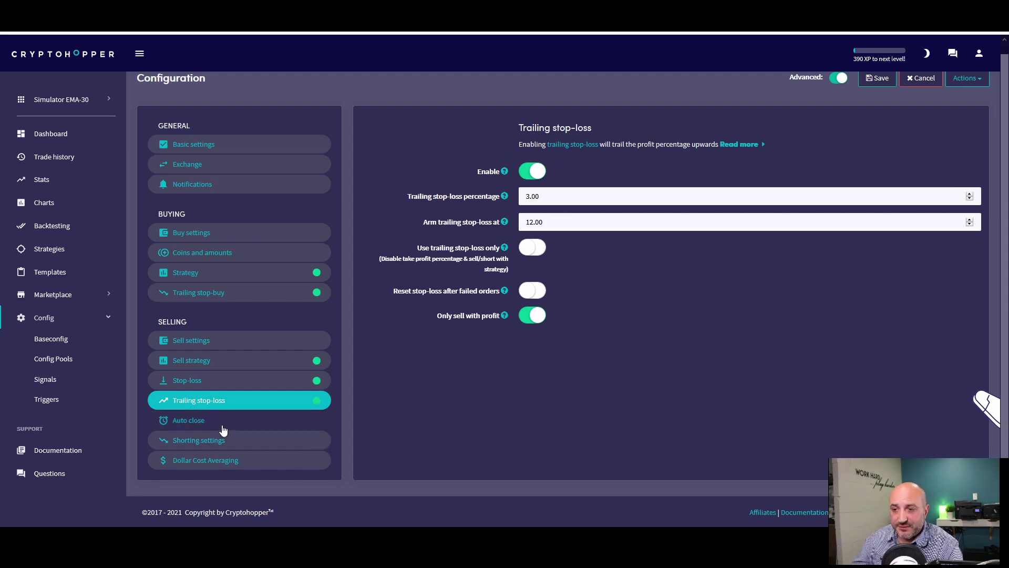
click(204, 421)
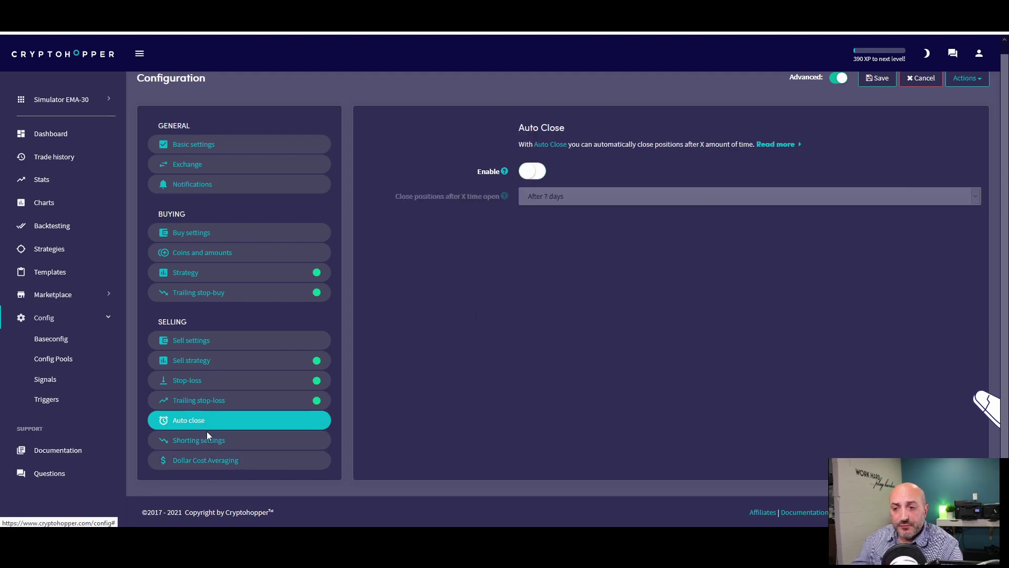
click(207, 442)
click(207, 466)
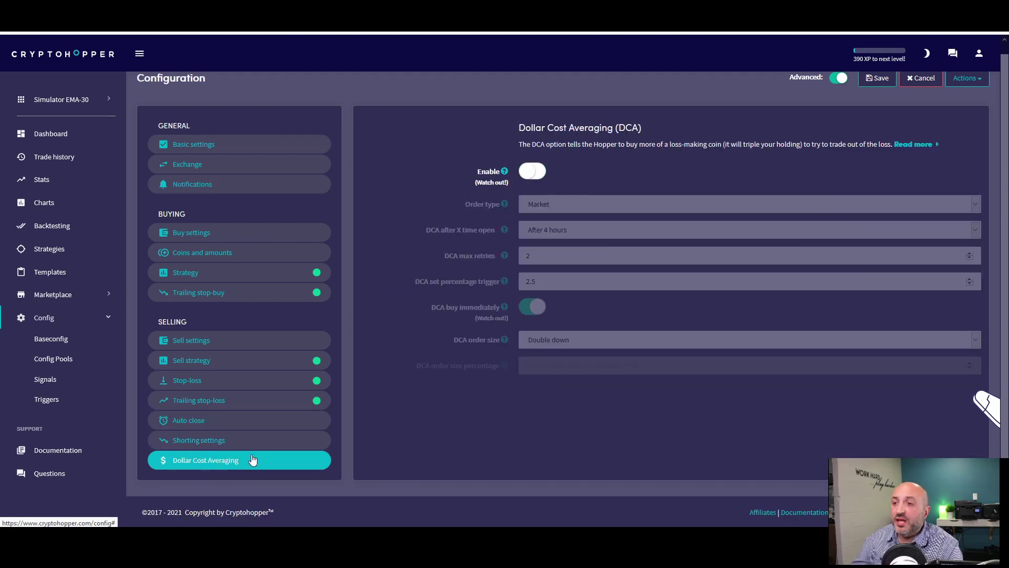
scroll(909, 161, up, 1)
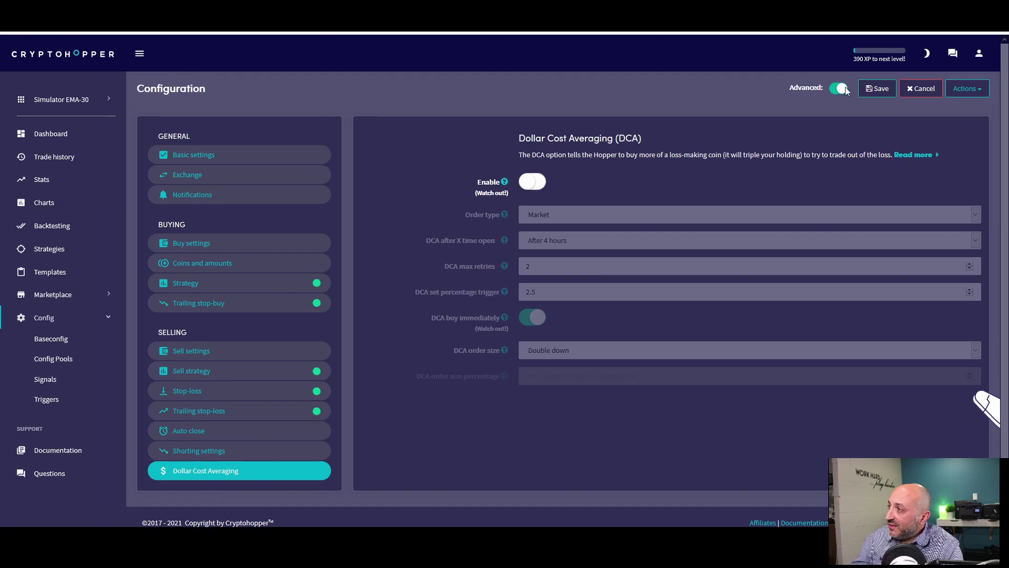